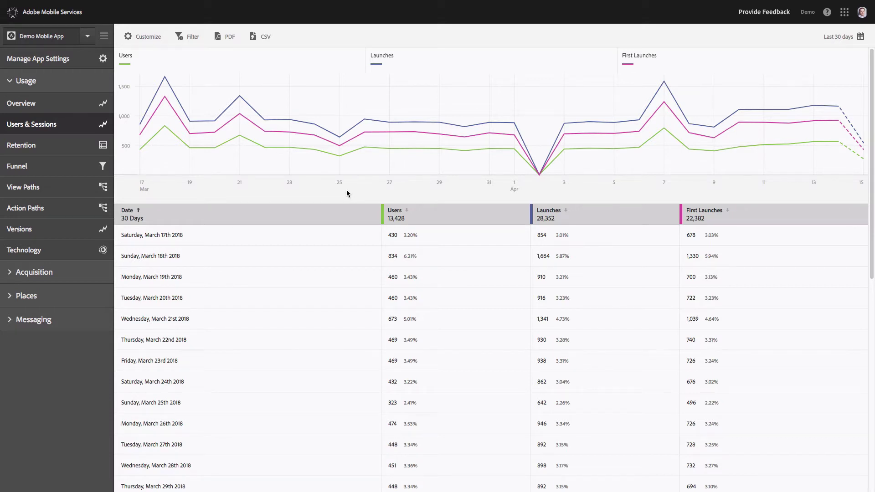
View the Retention, Versions and Technology usage reports for the Demo Mobile App one after another
click(48, 146)
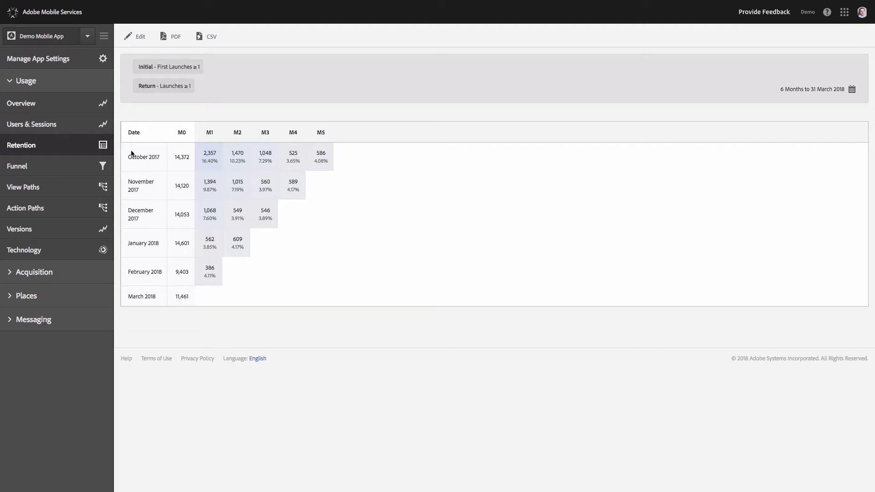
click(75, 234)
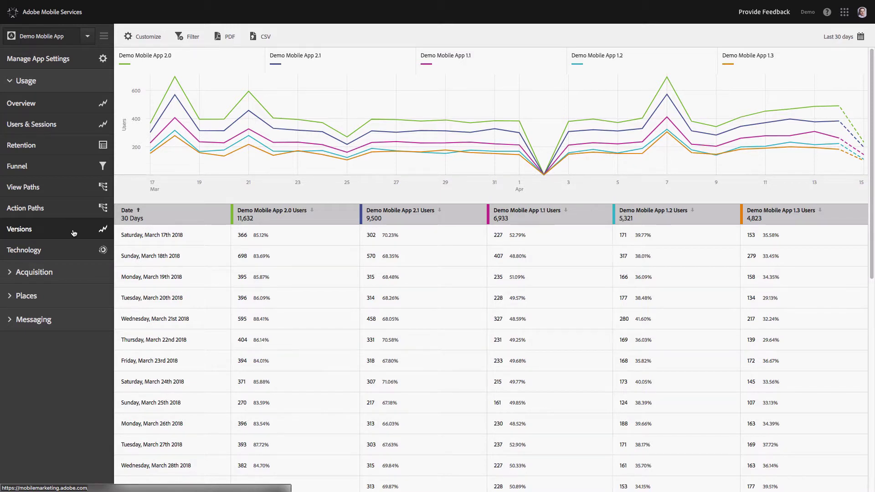
click(57, 254)
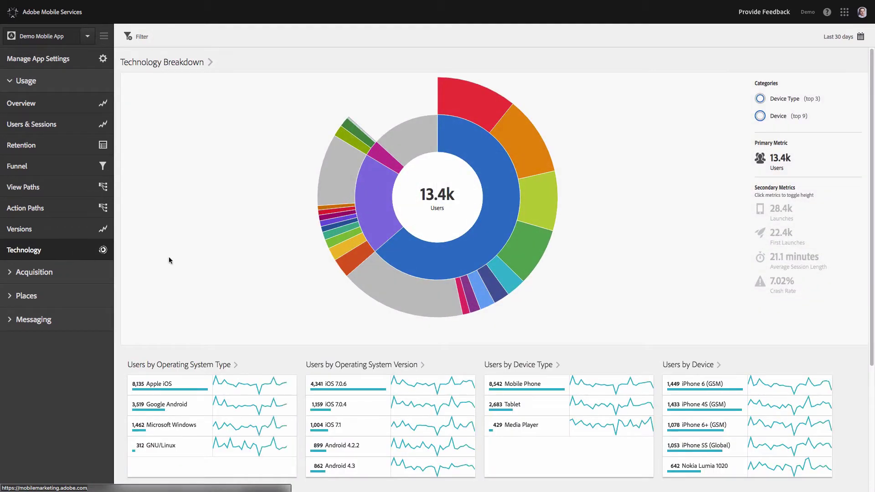
Examine the Technology Breakdown chart's Mobile Phone segment and its device segments, including iPhone 4S (GSM)
mouse_move(791, 103)
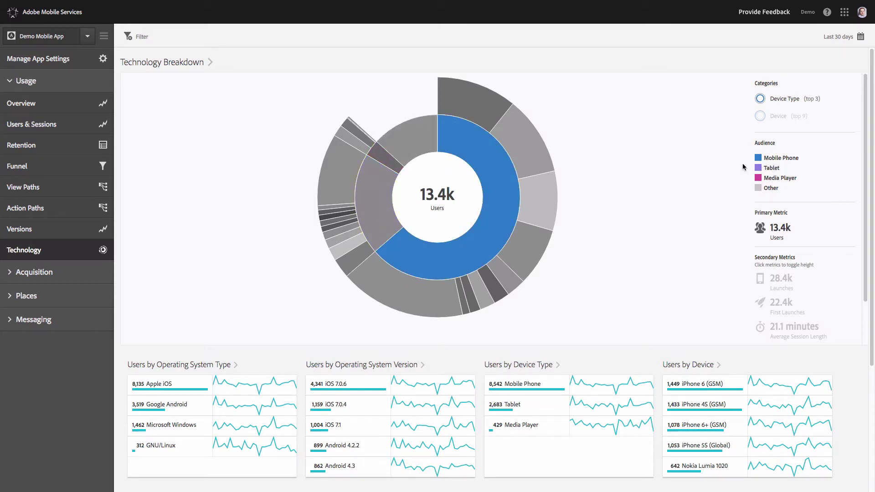
click(500, 193)
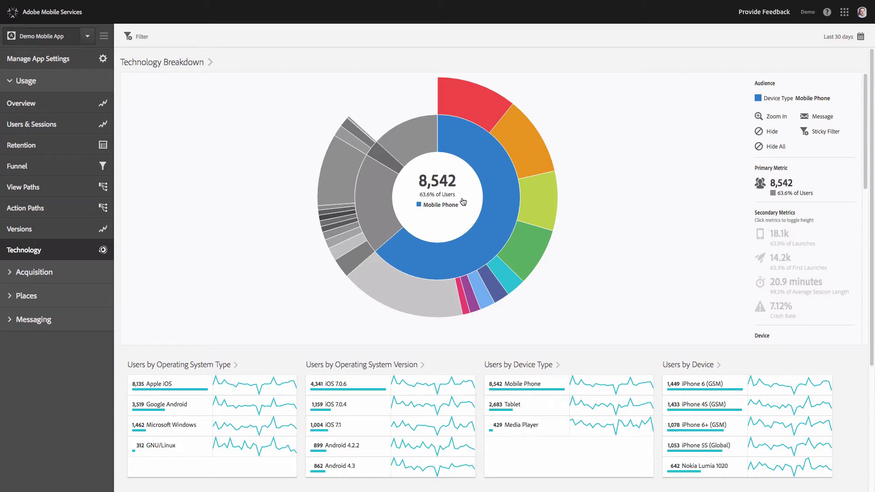
click(523, 150)
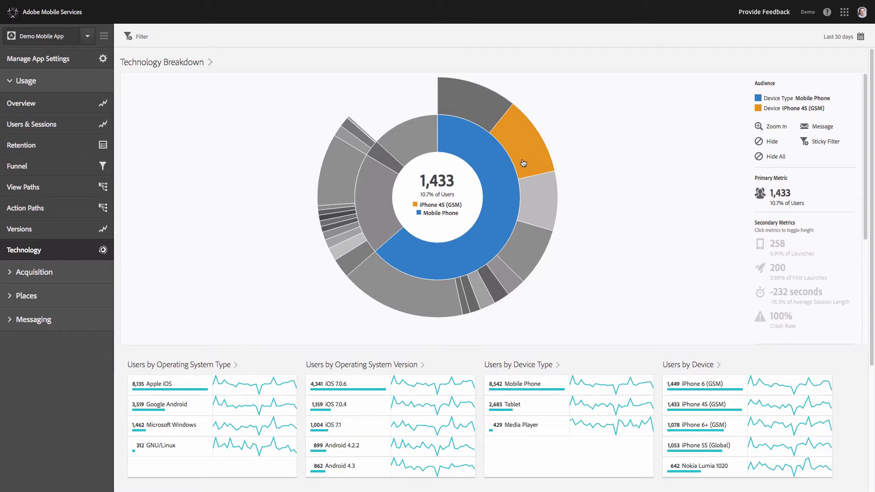
click(536, 209)
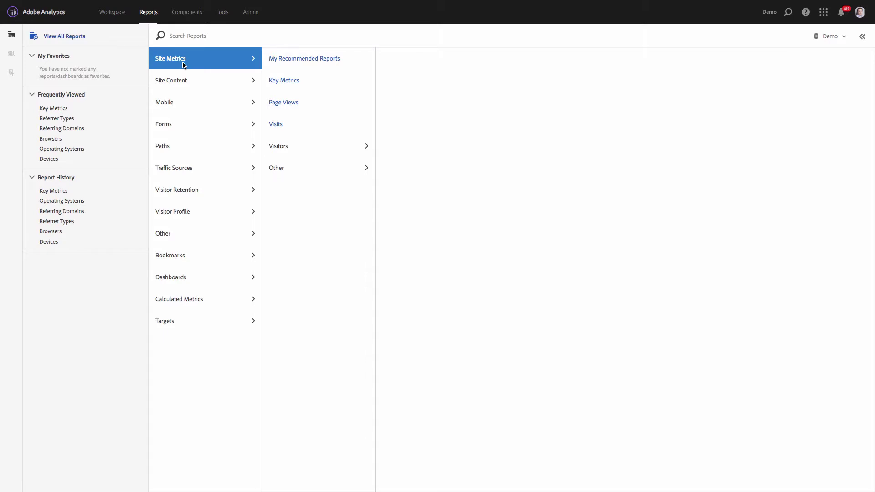
In Adobe Analytics, open the Key Metrics report and make its metrics Unique Visitors, Visits and Bounce Rate, in that order
click(295, 85)
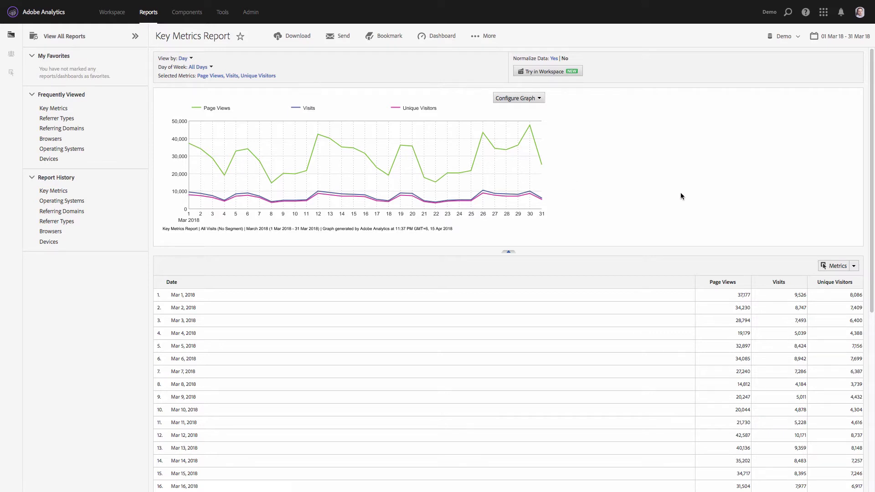
click(826, 267)
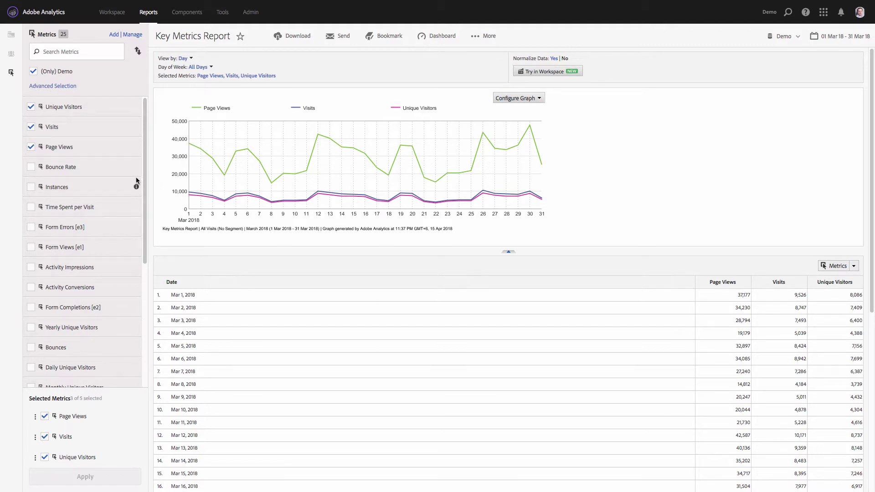
click(31, 148)
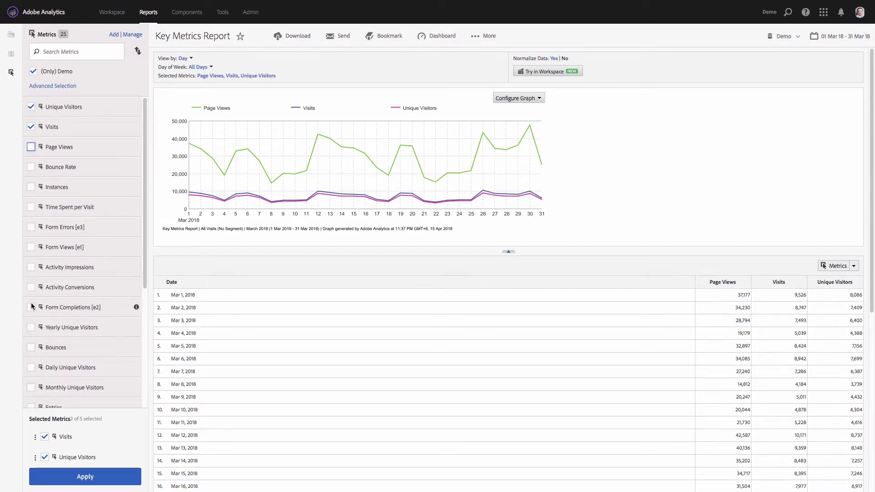
click(31, 167)
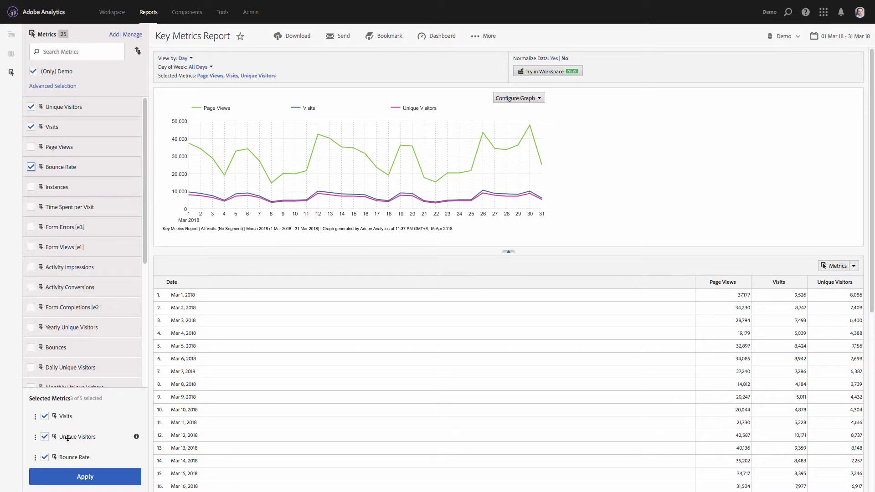
drag(67, 438, 67, 416)
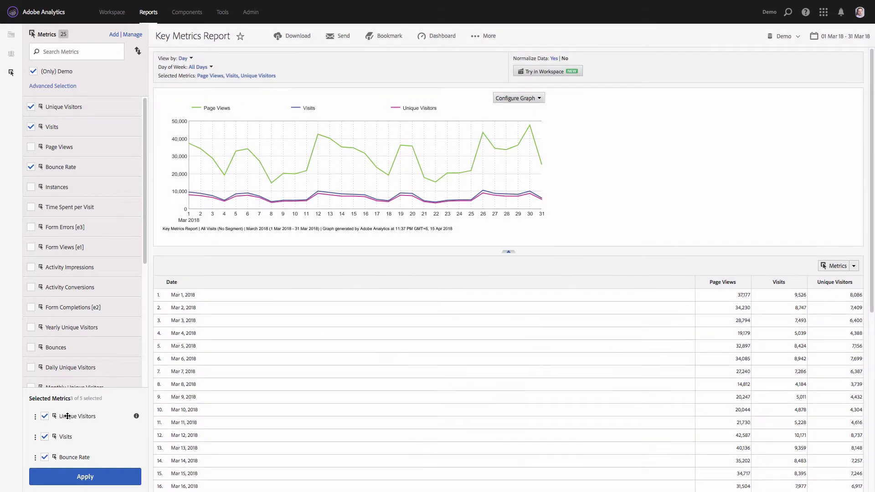
click(100, 477)
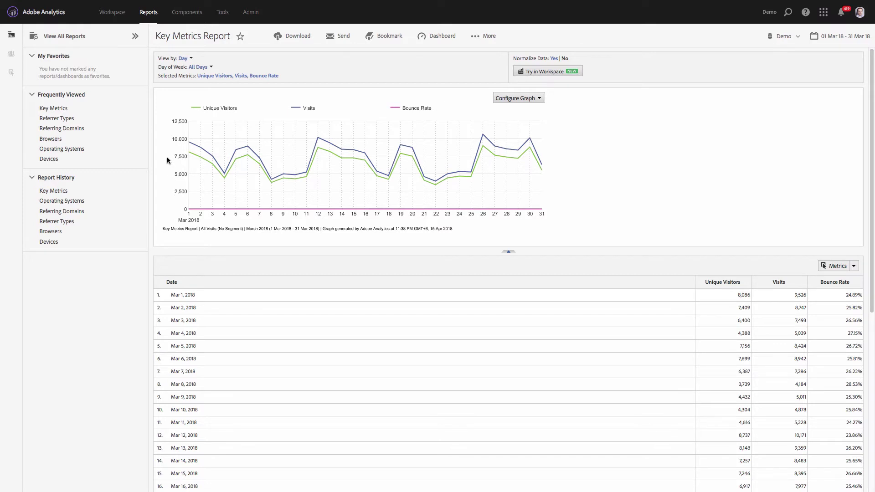
click(538, 101)
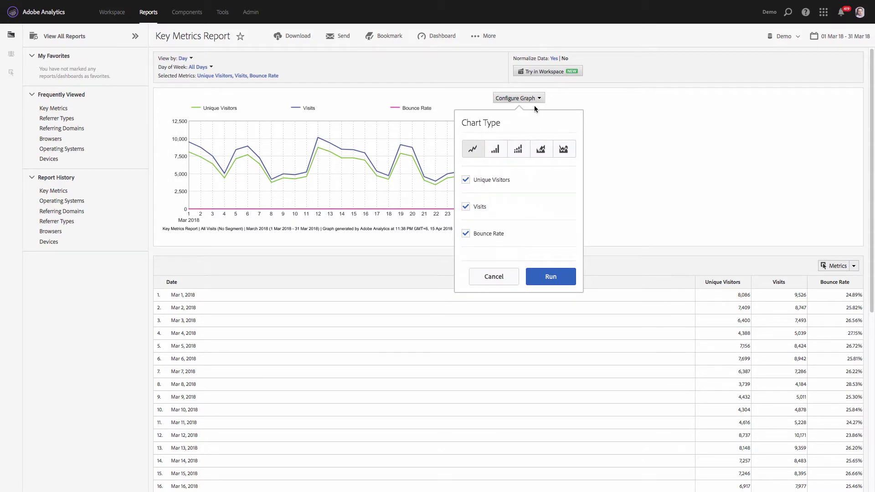
click(473, 234)
click(495, 276)
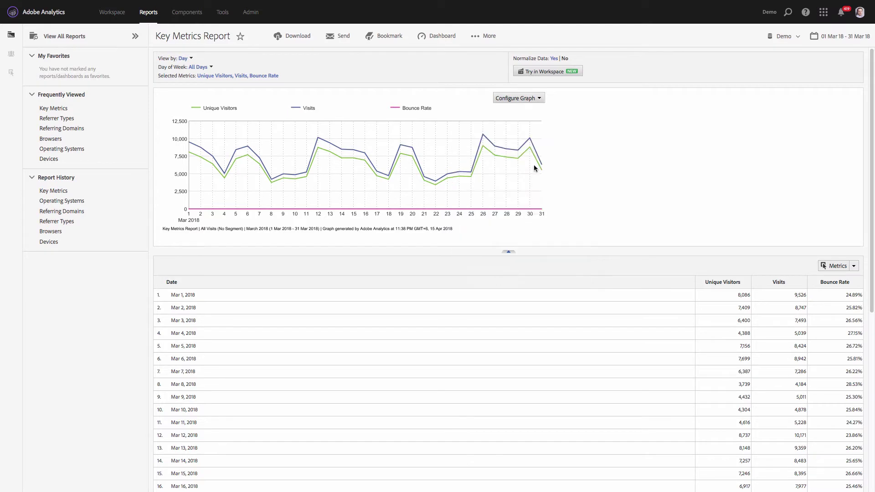
Normalize the data in the Key Metrics report and show the available download formats
click(554, 59)
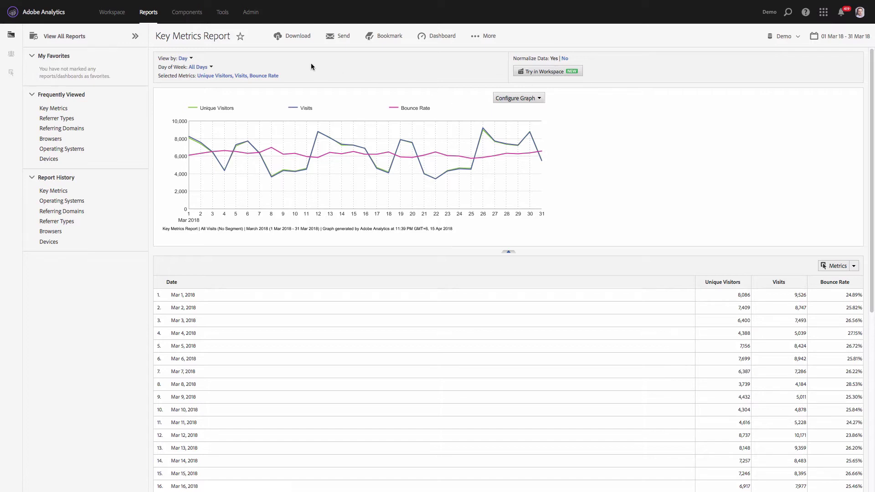
click(295, 40)
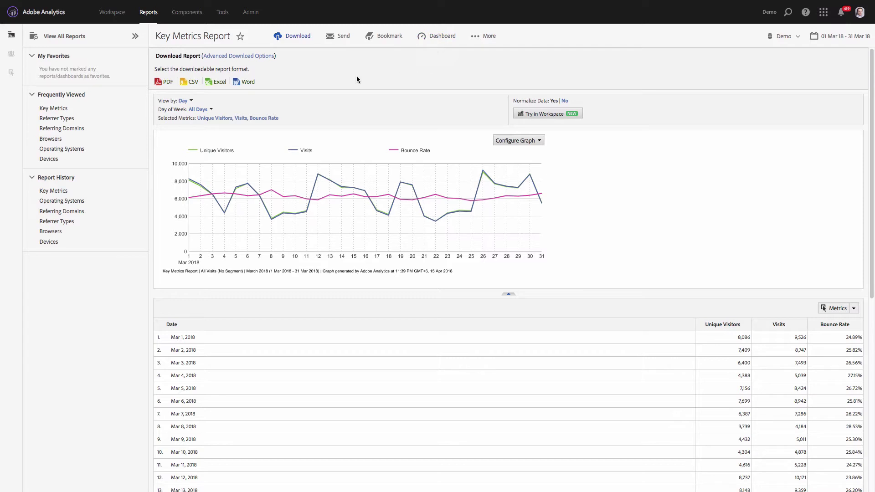
Open the Referrer Types report from the Traffic Sources category
click(135, 39)
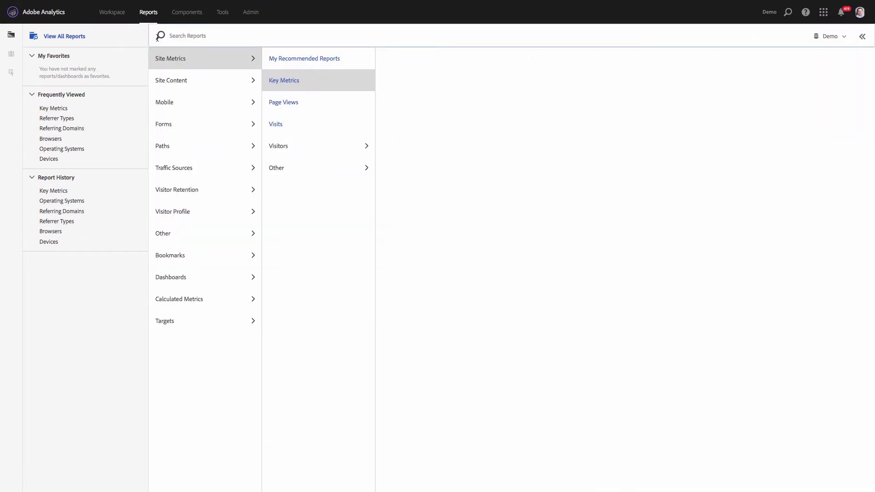
click(250, 172)
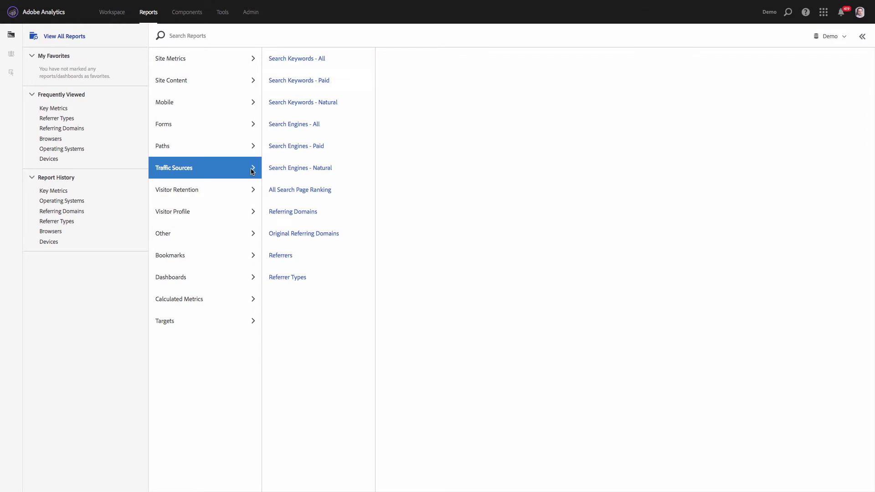
click(298, 279)
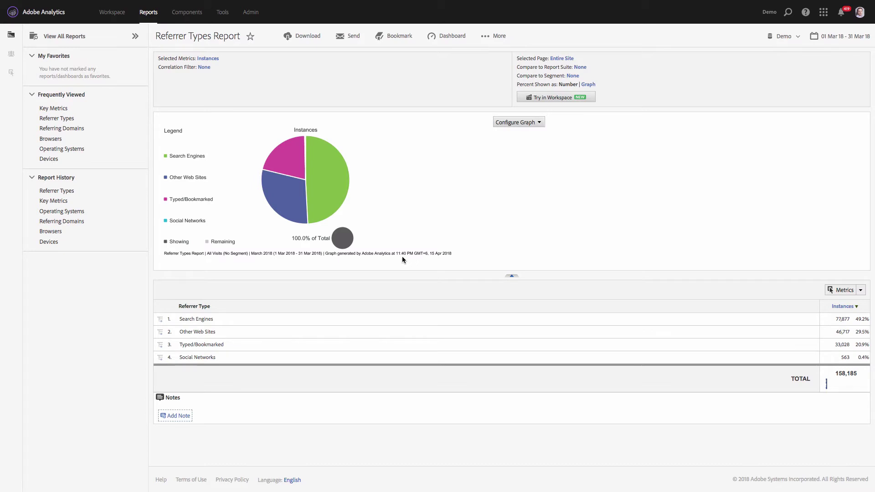
Break down the Social Networks referrer type by Referring Domains
click(159, 322)
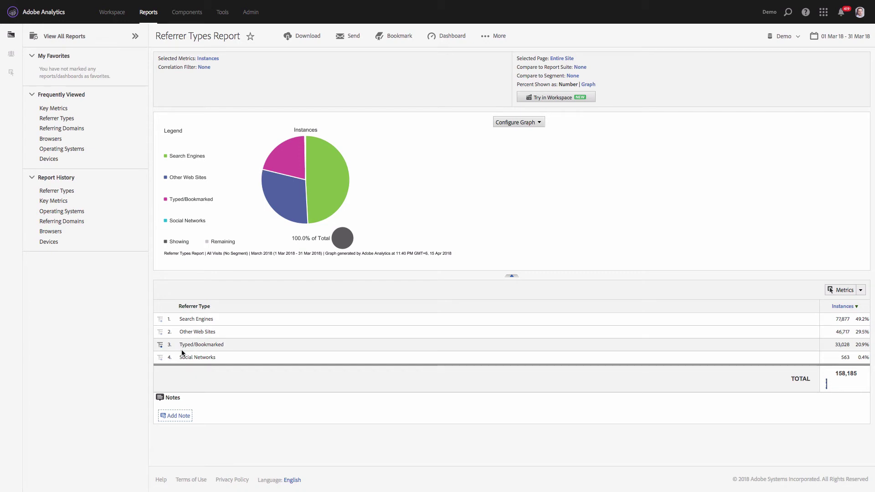
click(159, 358)
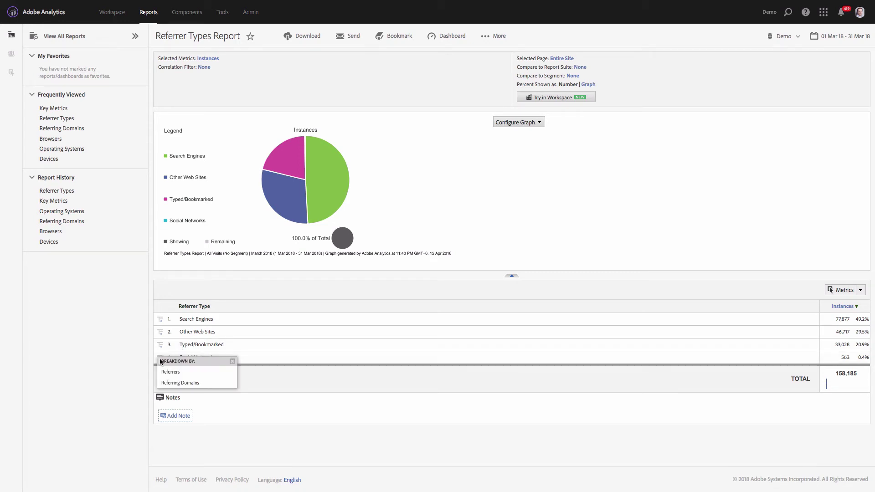
click(183, 386)
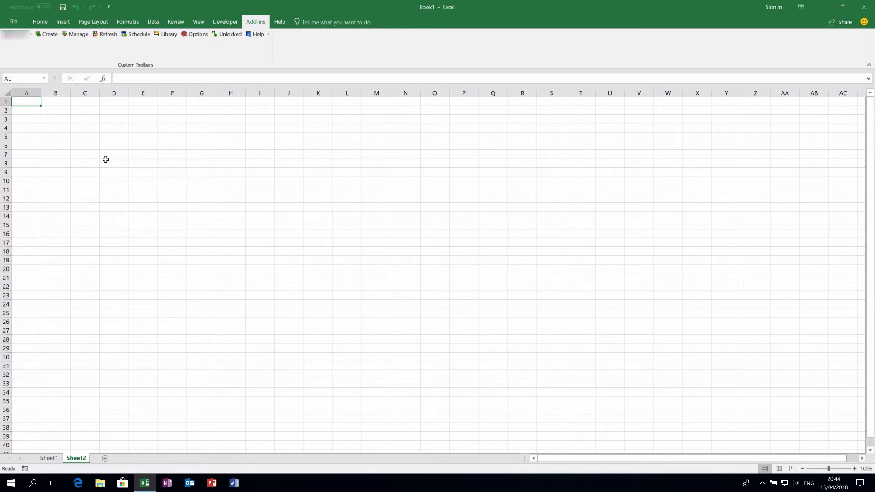
In Excel, create a Report Builder request for the Site Metrics report with Day granularity and proceed to its layout settings
click(49, 34)
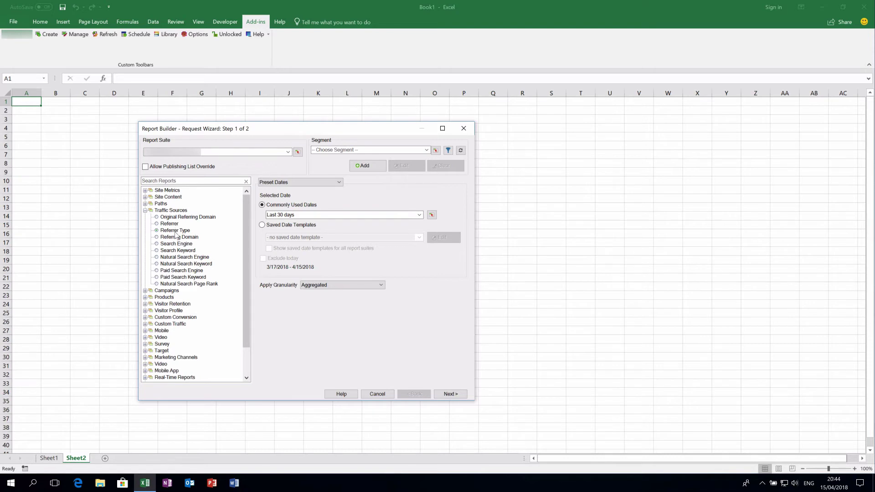
click(145, 190)
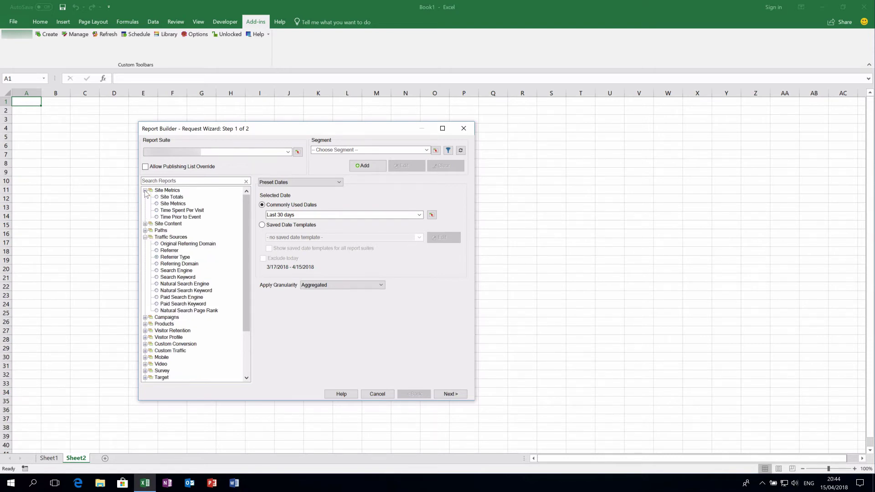
click(157, 204)
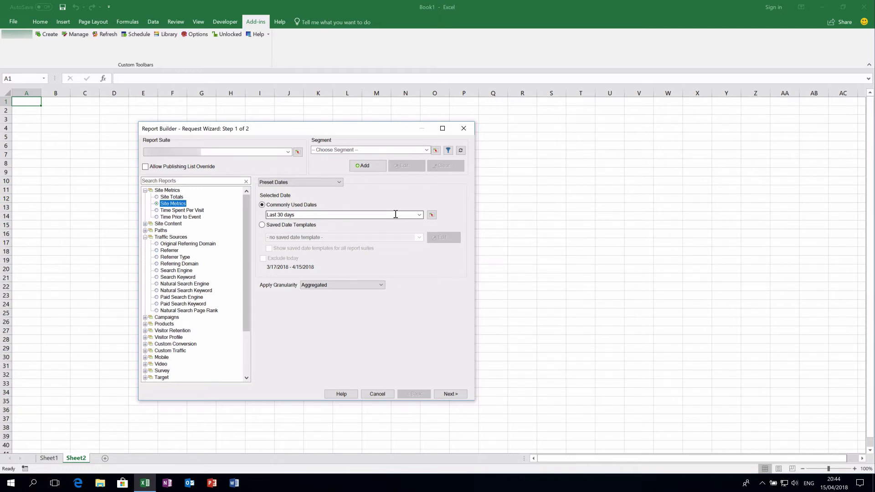
click(357, 284)
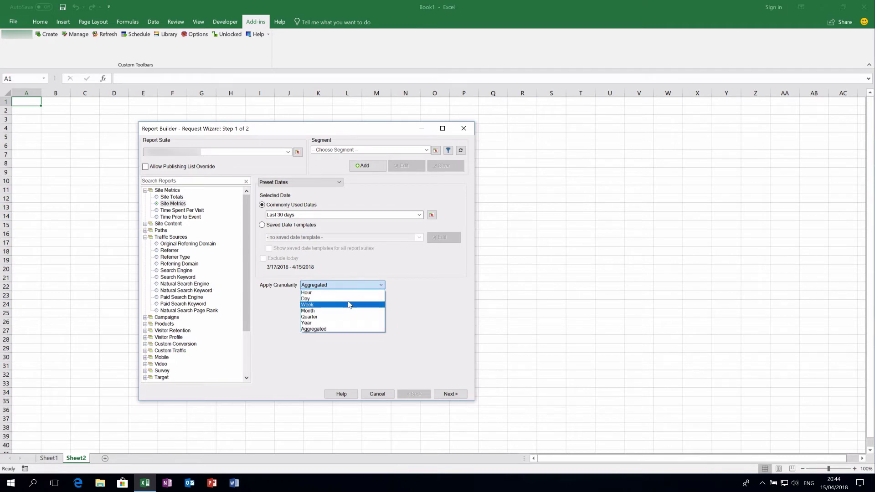
click(350, 298)
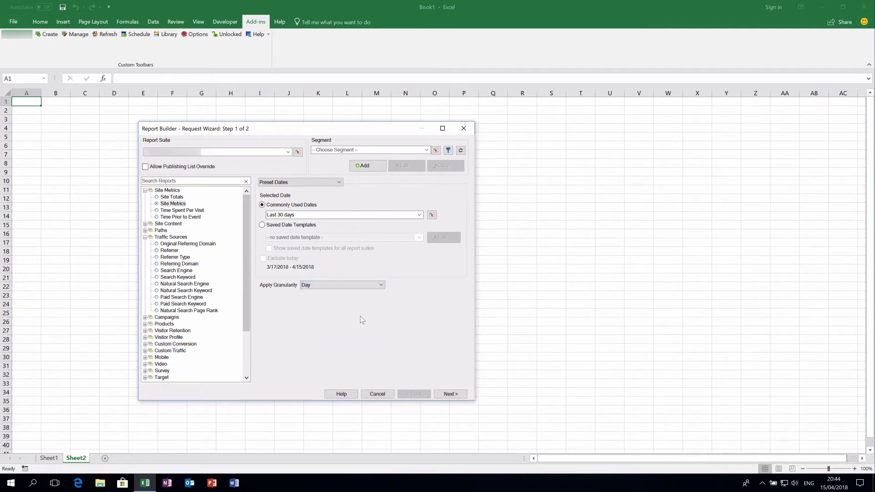
click(449, 393)
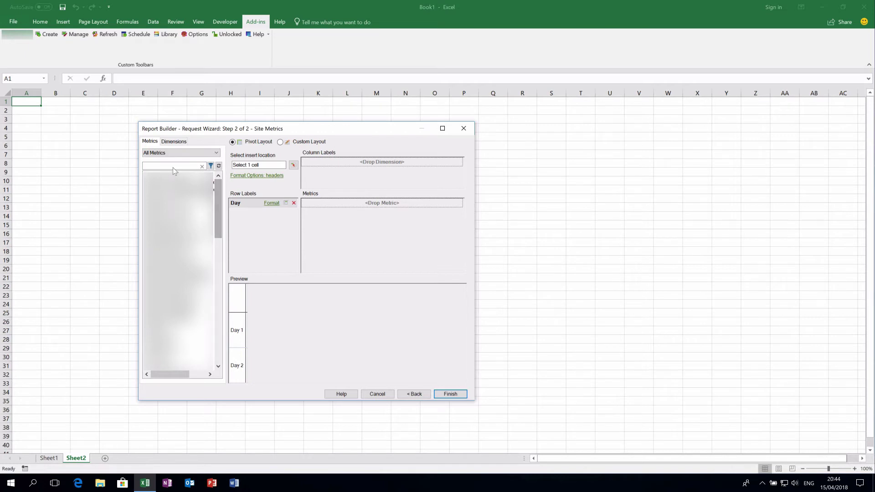
Search for the Unique Visitors and Page Views metrics and add both to the request's pivot layout
click(191, 166)
text(unique)
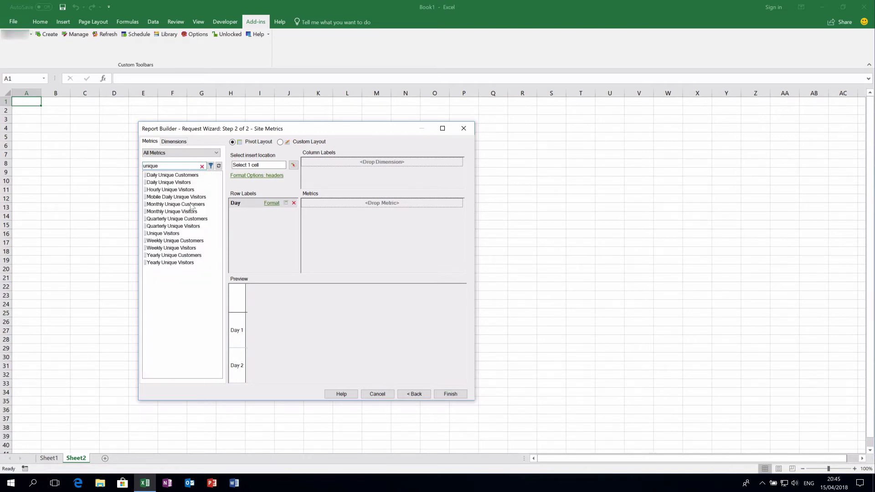
drag(178, 233, 348, 203)
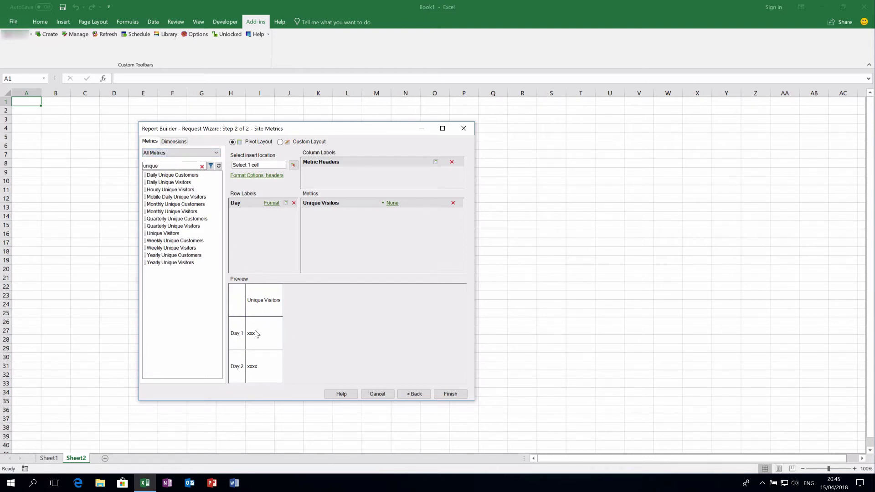
text(page views)
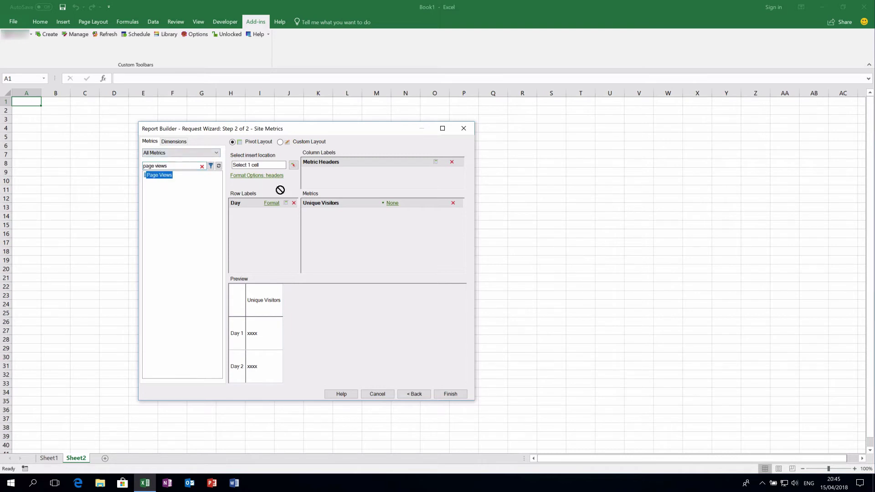
click(160, 178)
drag(160, 179, 331, 224)
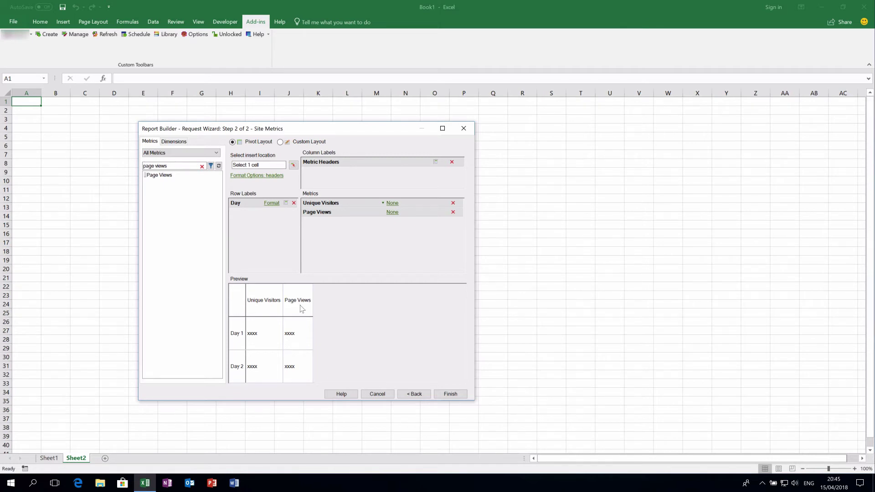
Finish the Site Metrics request and output its data starting at cell A1 of Sheet2
click(455, 394)
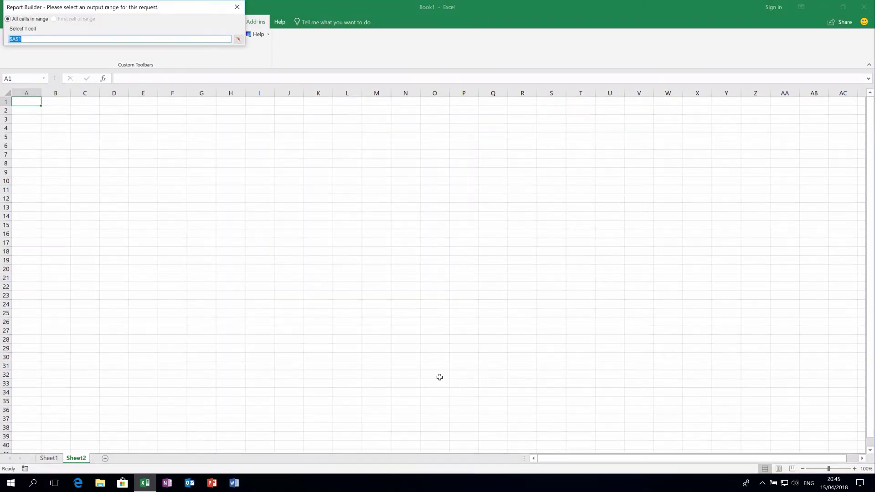
click(27, 102)
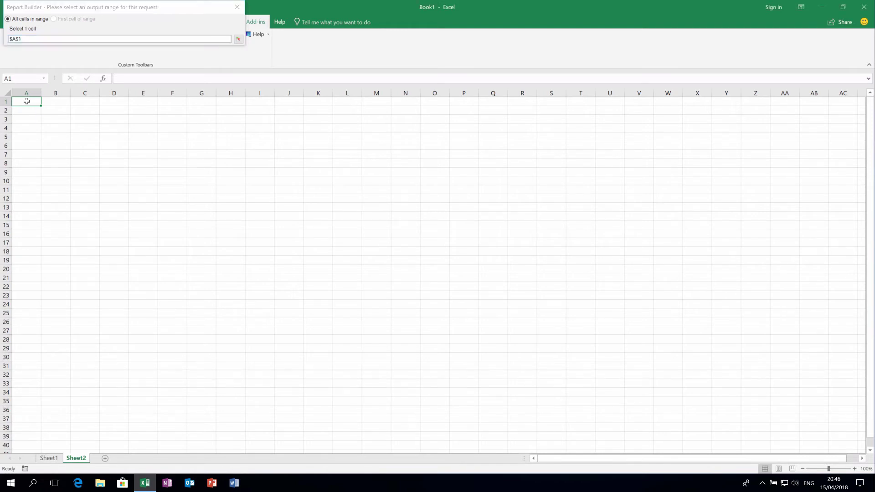
click(238, 40)
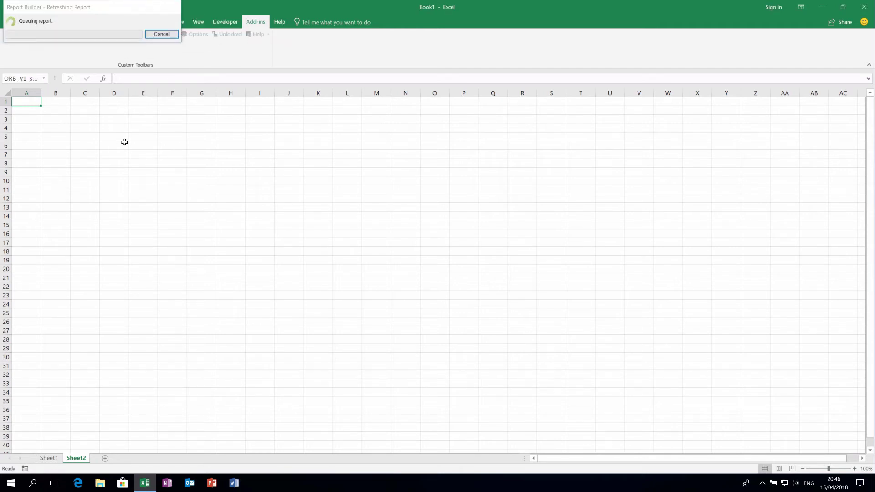
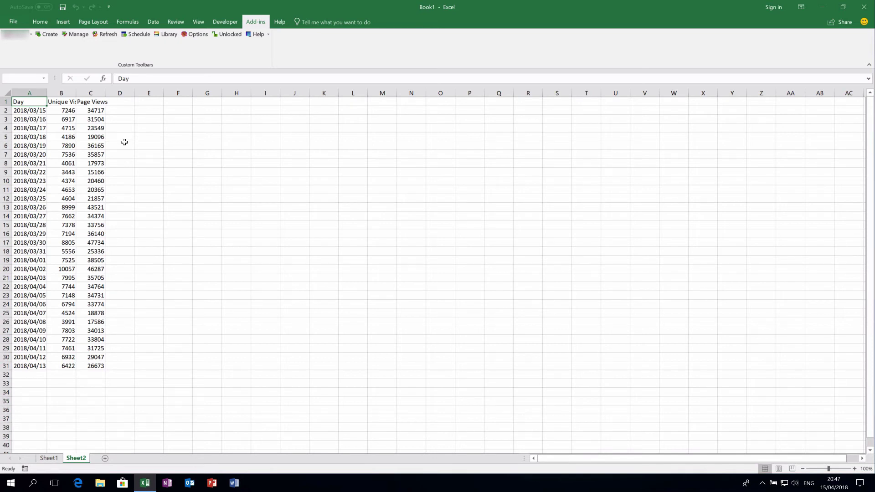
Start a new Report Builder request at cell F1 for the Referrer Type report with Aggregated granularity, and proceed to its layout
click(180, 101)
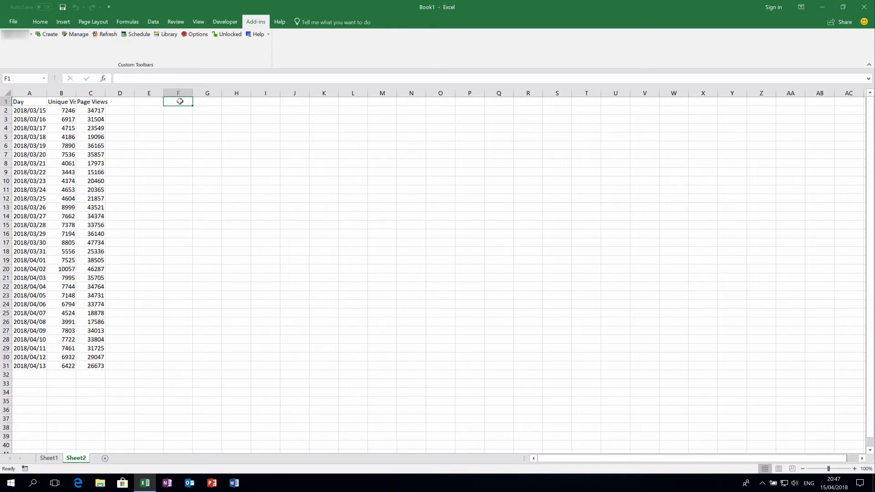
click(48, 35)
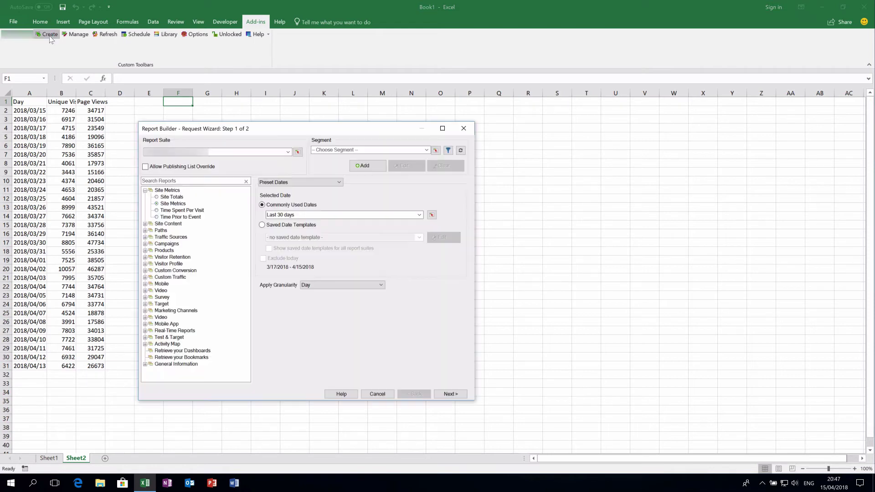
click(145, 238)
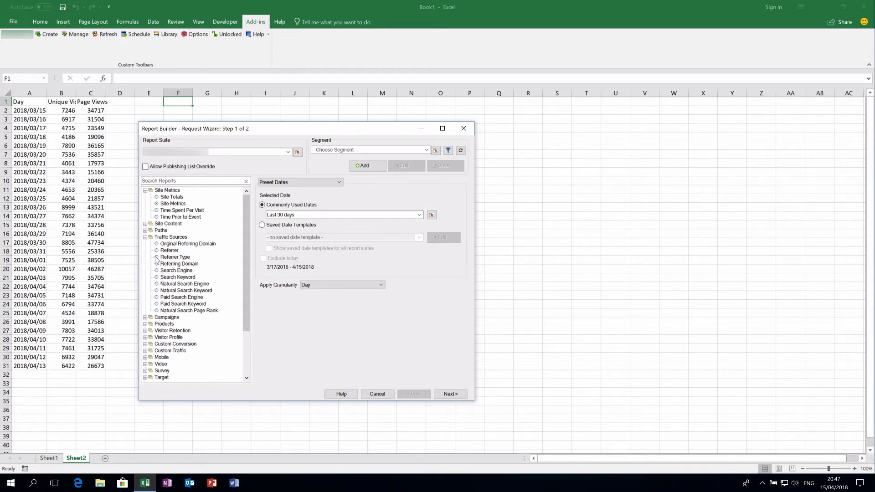
click(156, 258)
click(321, 285)
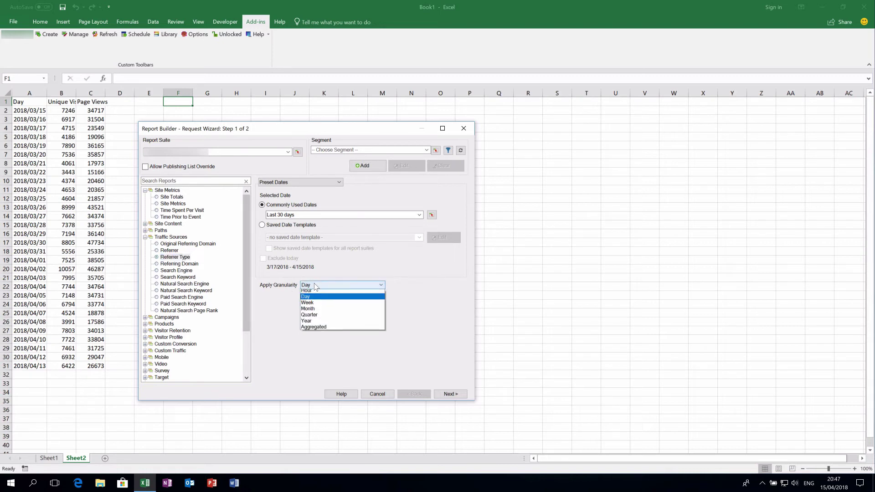
click(332, 329)
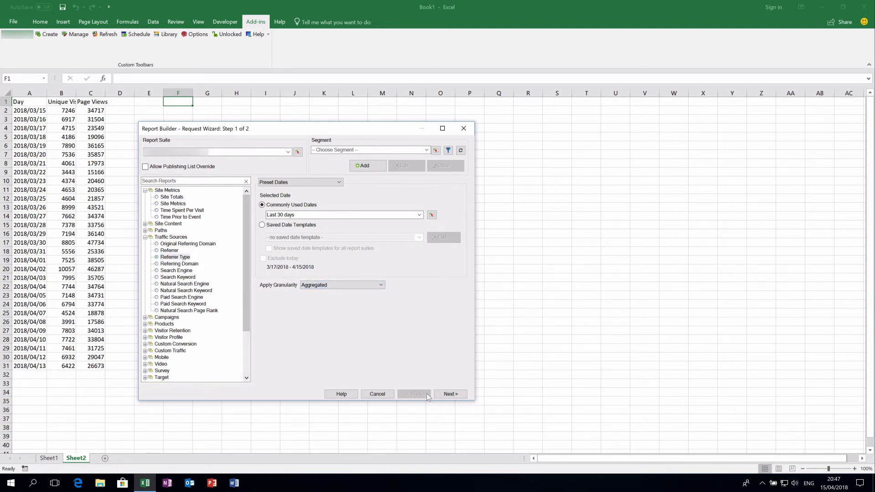
click(450, 395)
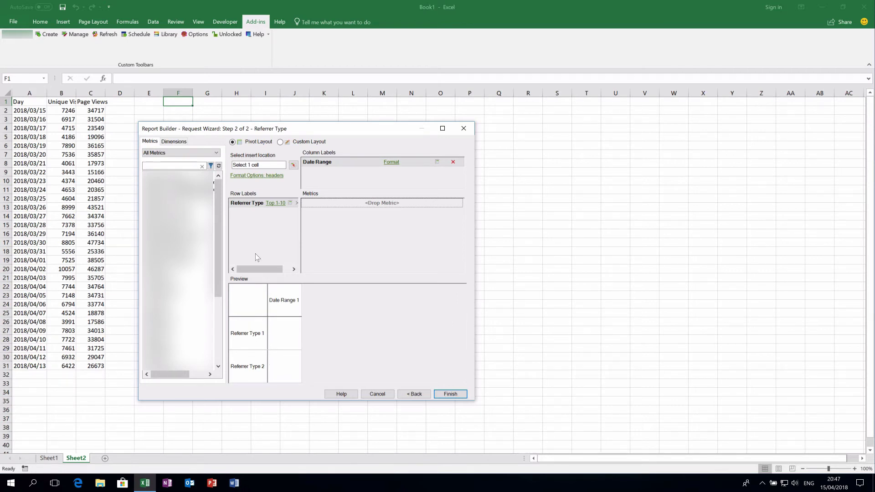
Search for the Unique Visitors metric and add it to the Referrer Type request's metrics
click(181, 164)
text(uni)
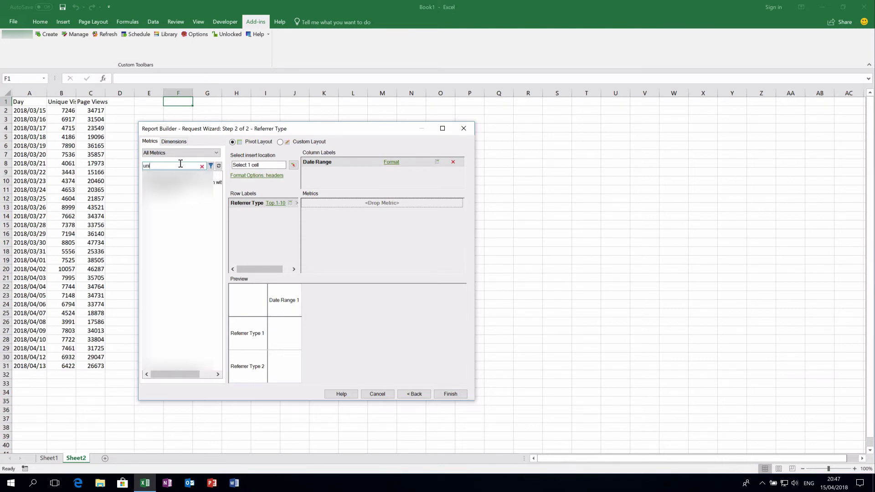
text(que)
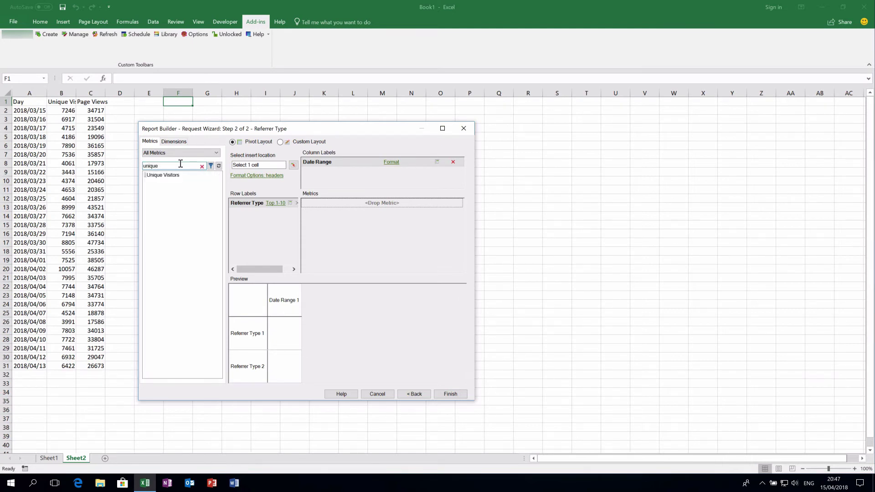
drag(177, 175, 353, 203)
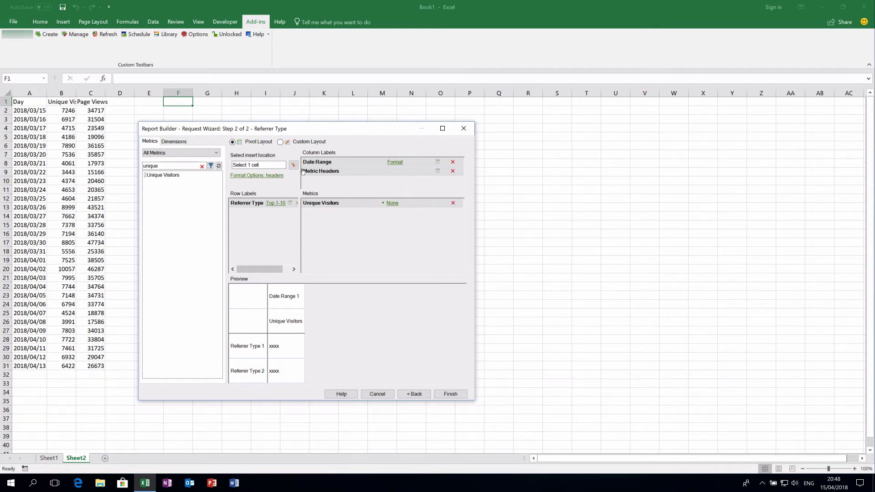
Hide the Date Range column label and output the Referrer Type request starting at cell F1
click(438, 163)
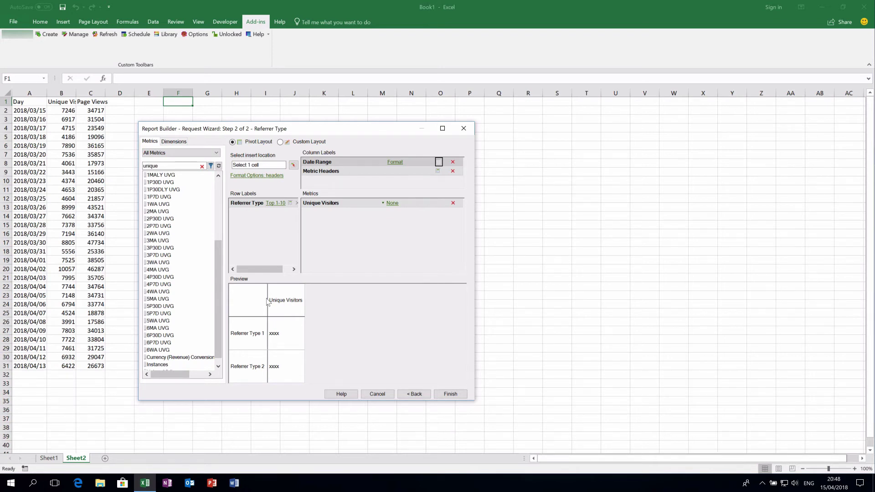
click(451, 395)
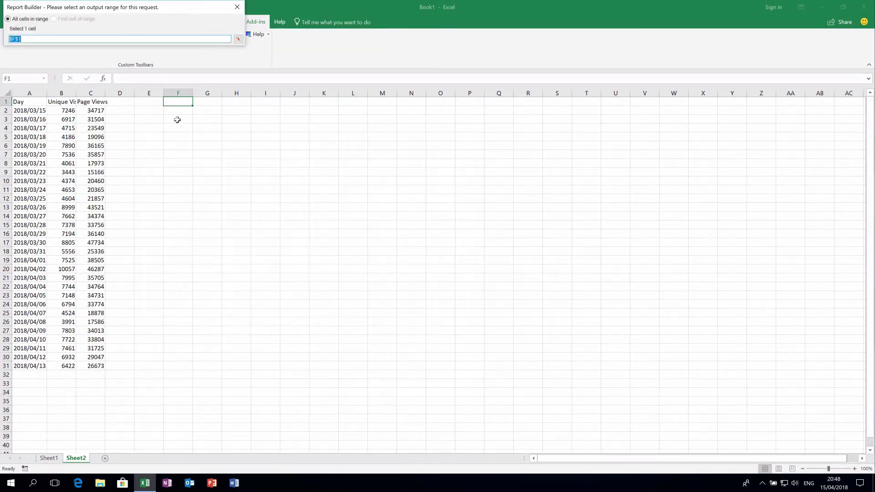
key(Return)
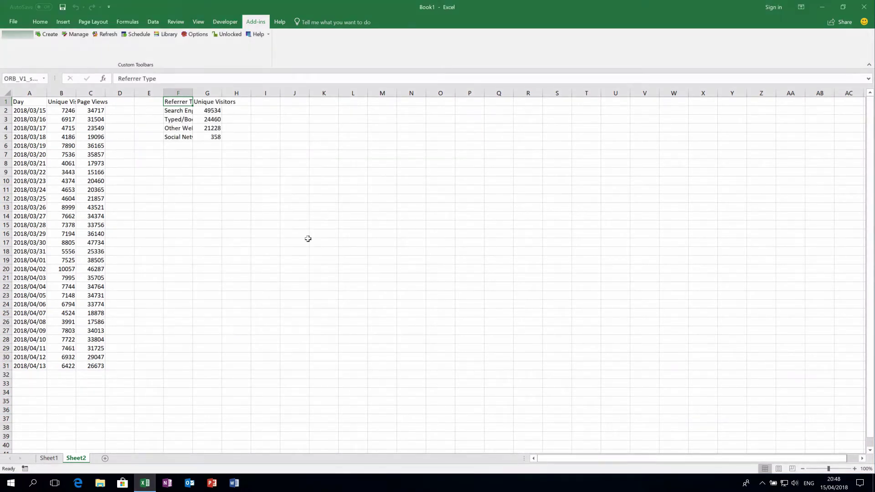
Fit the widths of columns F and G to their contents and make the Referrer Type and Unique Visitors headers bold
double_click(193, 93)
double_click(250, 94)
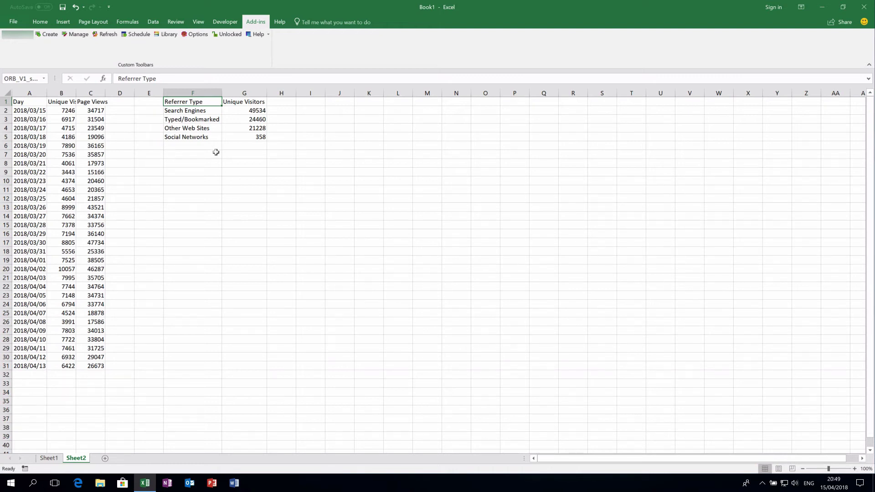
mouse_move(212, 101)
mouse_down()
mouse_move(242, 102)
mouse_move(202, 140)
mouse_up()
key(ctrl+b)
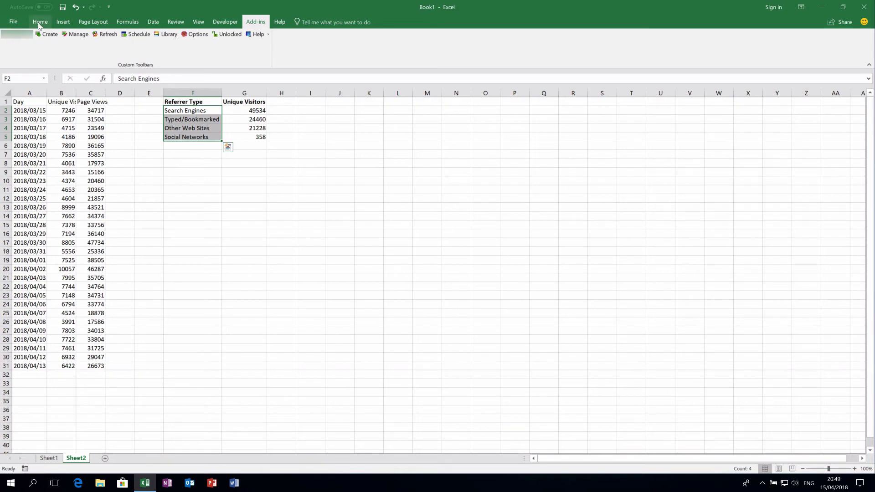
Color the referrer type names in F2:F5 red and fill the visitor values in G2:G5 with yellow
click(40, 21)
click(136, 51)
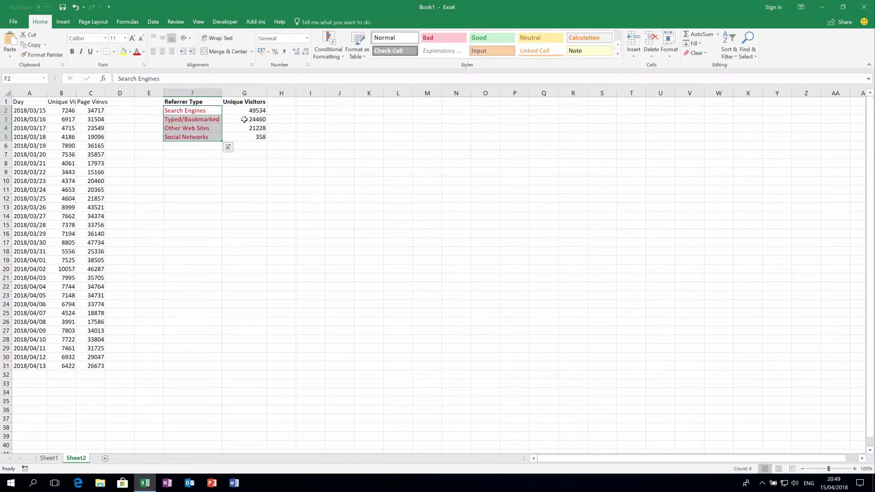
click(245, 111)
drag(245, 111, 247, 137)
click(123, 52)
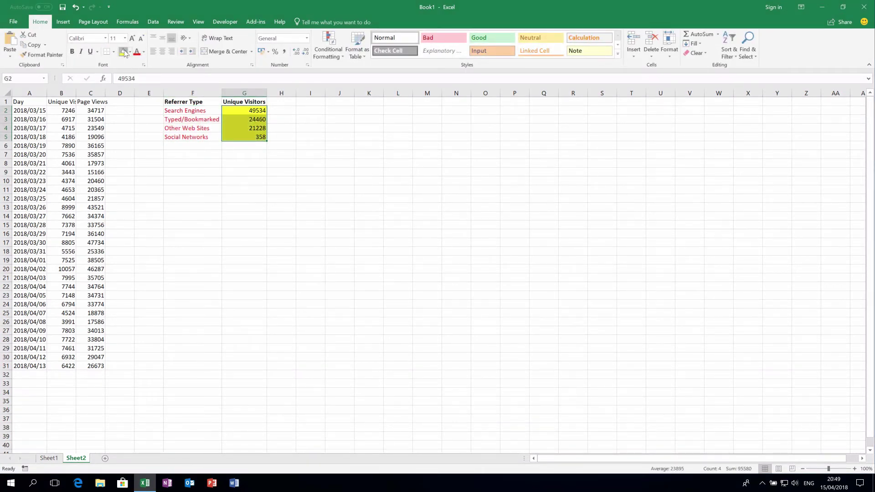
Refresh the Referrer Type request after adjusting the day of the workbook's "Now" reference date
click(172, 121)
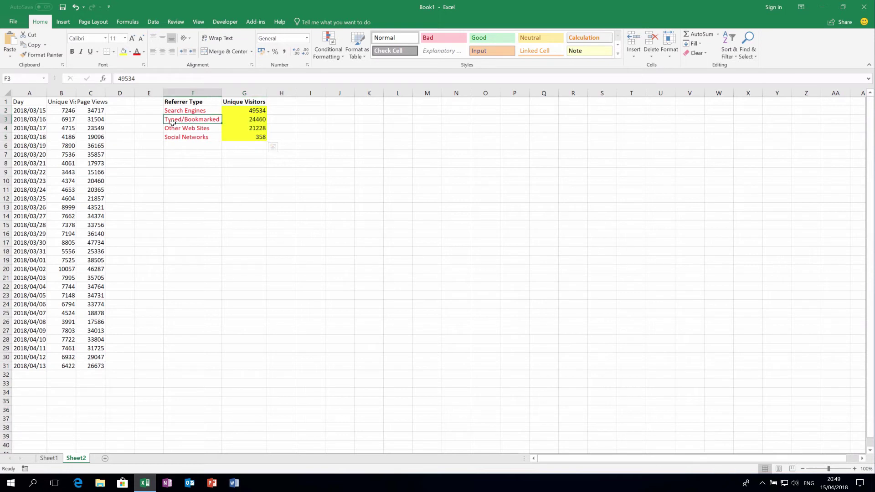
right_click(173, 123)
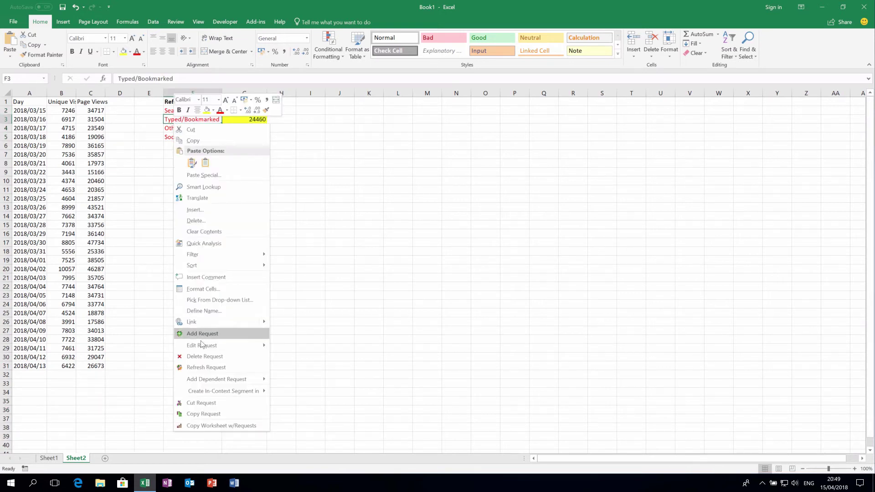
mouse_move(204, 348)
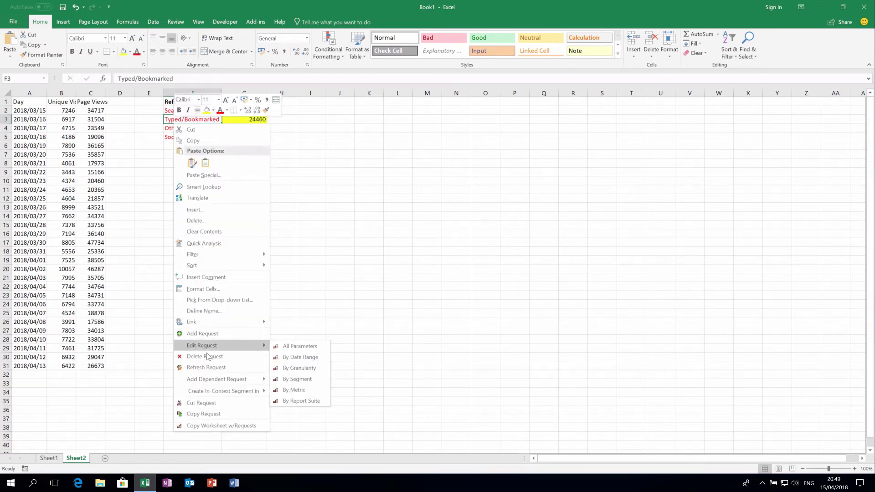
click(206, 367)
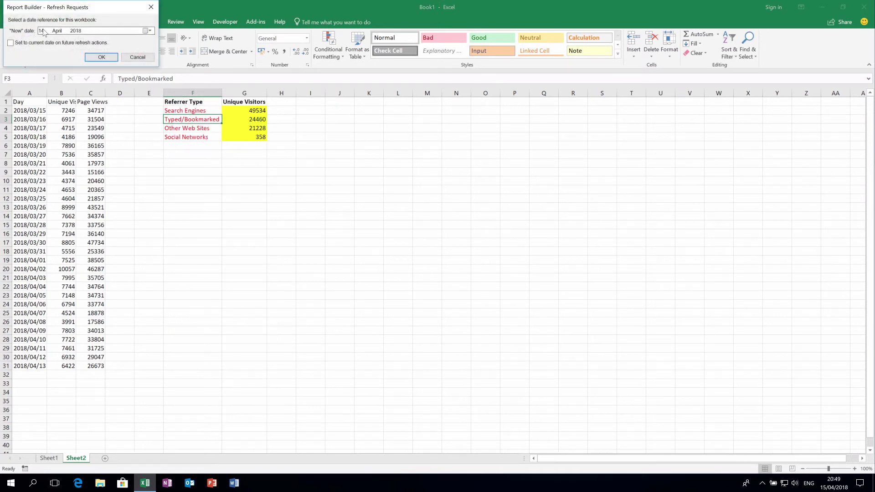
click(41, 31)
click(99, 58)
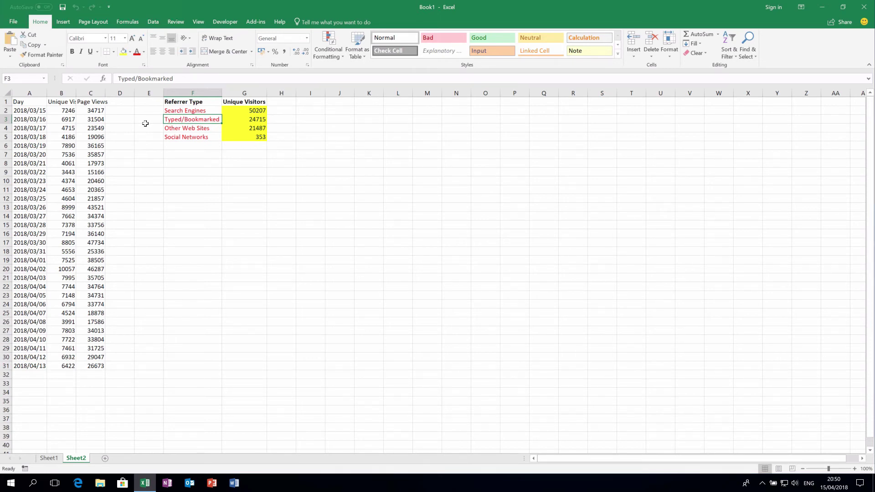
click(261, 24)
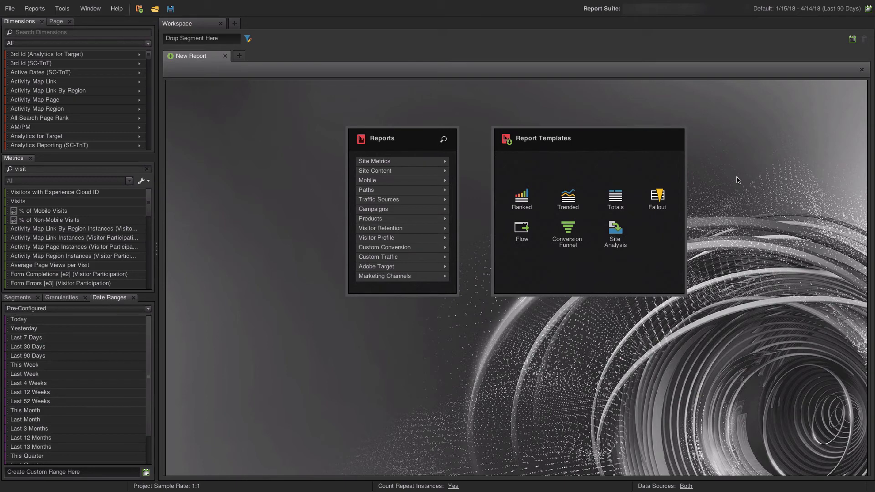
In Ad Hoc Analysis, create a Ranked report and add the Day dimension to its rows
click(522, 202)
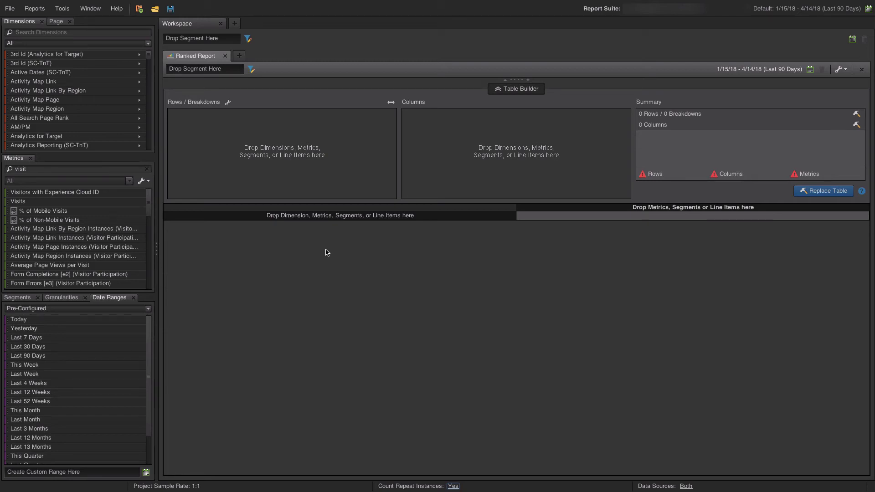
click(80, 32)
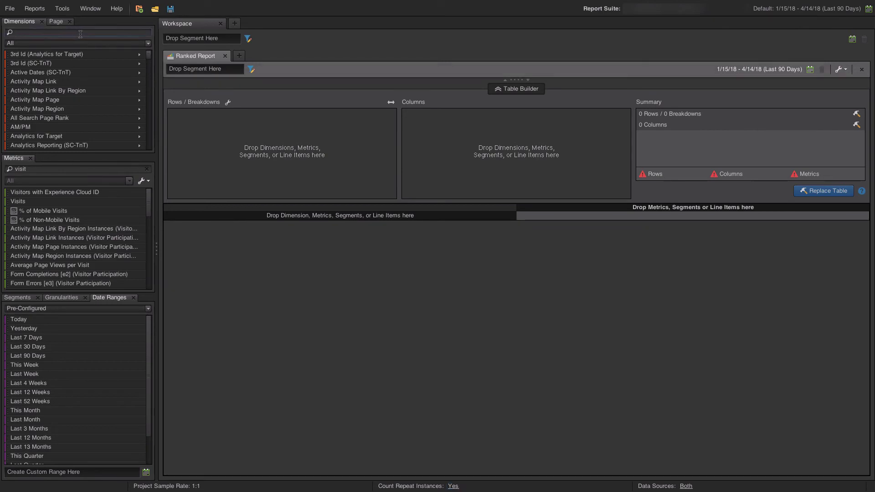
text(day)
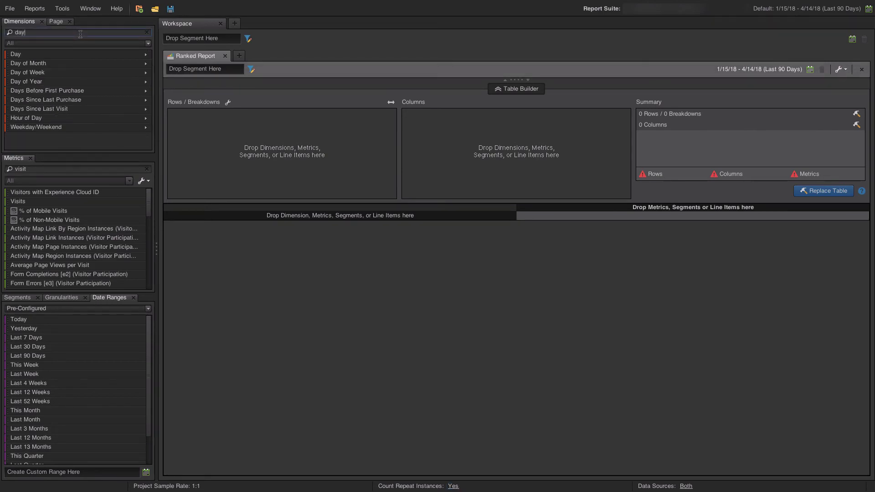
drag(78, 55, 250, 139)
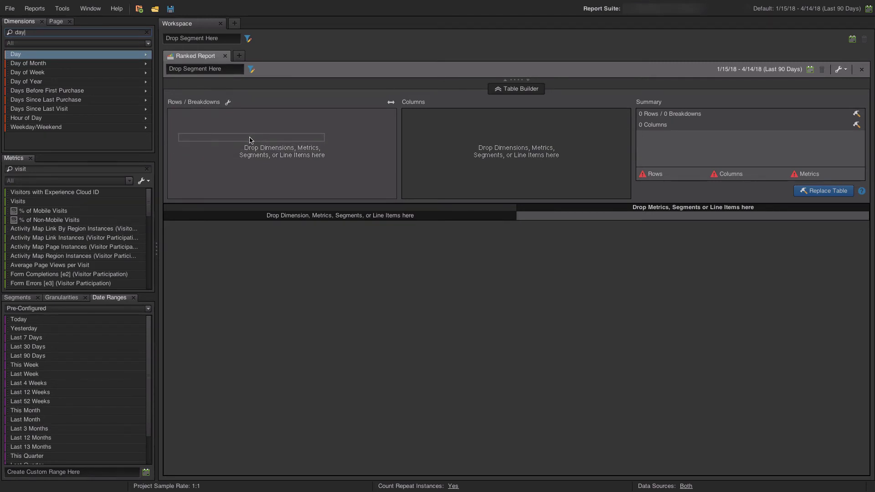
drag(249, 140, 250, 140)
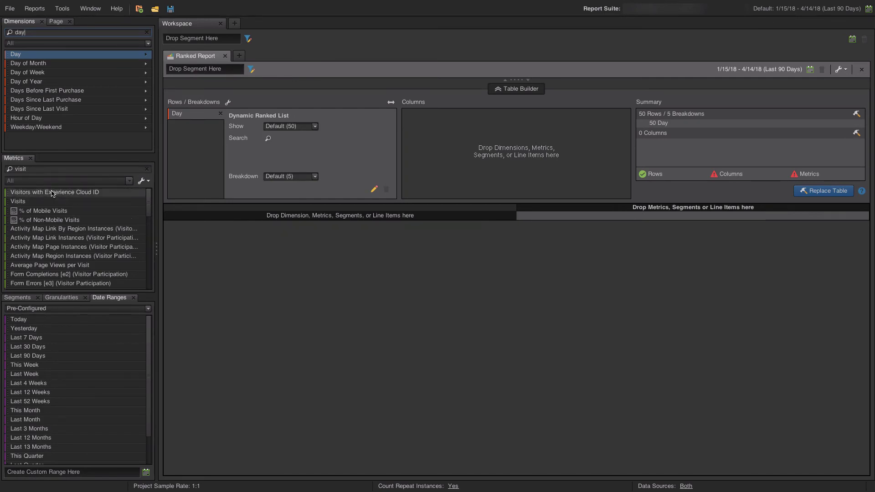
Add the Visits and Bounce Rate metrics as columns of the ranked report and build its table
click(43, 203)
double_click(32, 203)
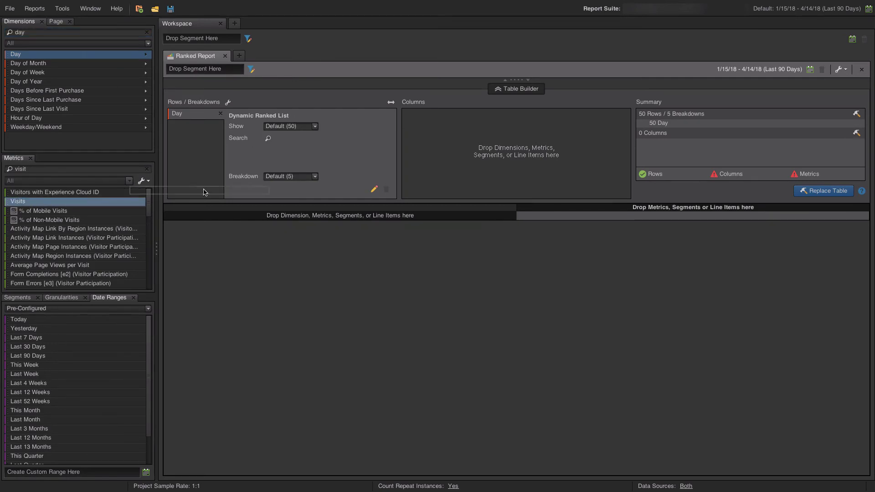
double_click(22, 169)
text(bounce)
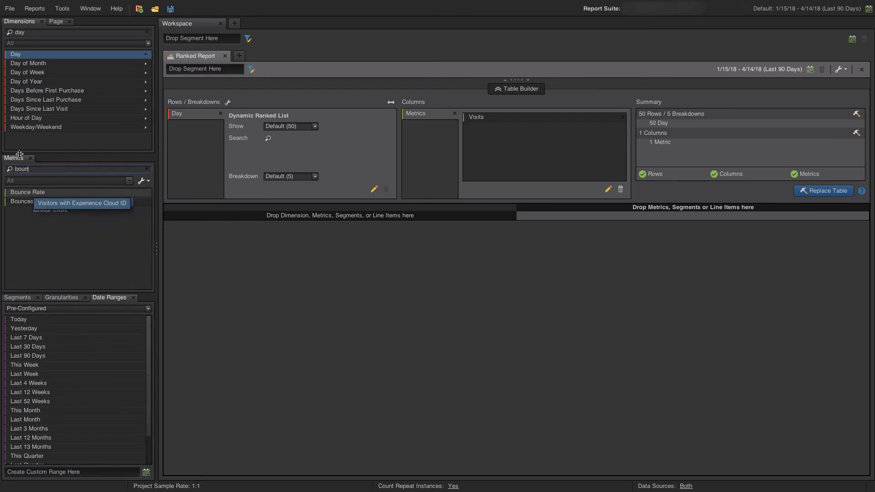
drag(45, 194, 517, 144)
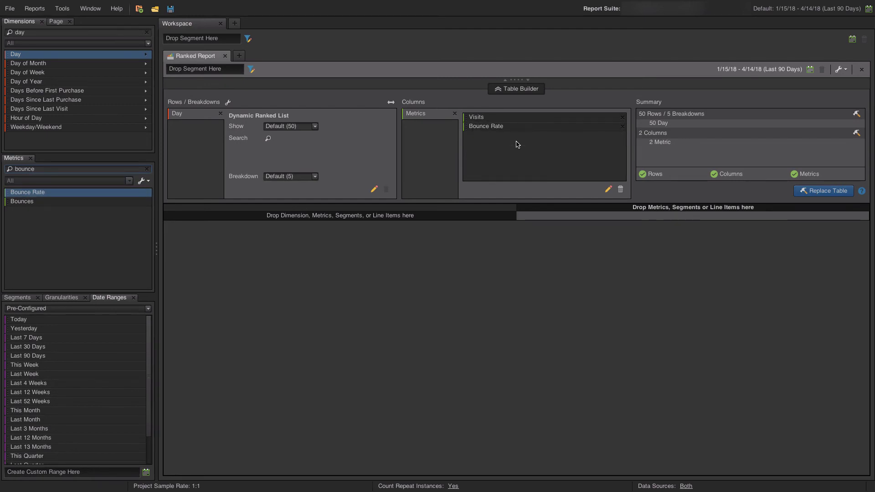
click(823, 191)
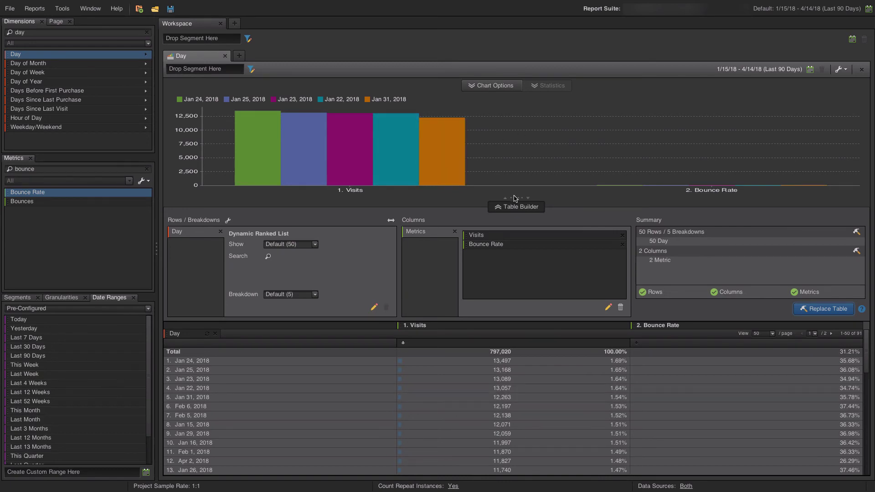
Collapse the chart area of the Day report and check the table with the Table Builder hidden and shown
drag(515, 199, 523, 38)
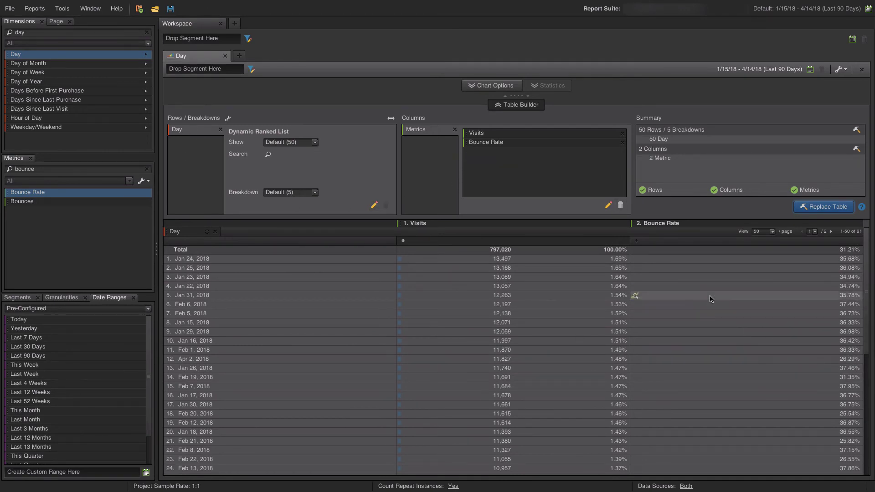
click(517, 107)
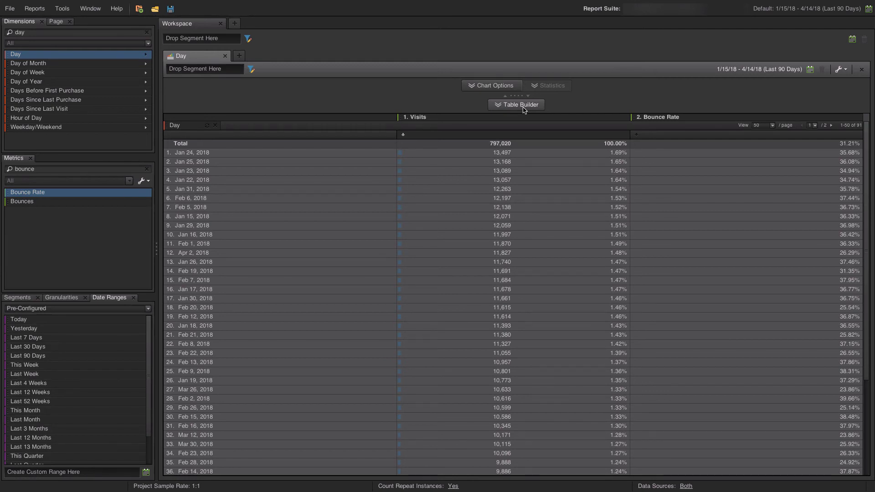
click(524, 111)
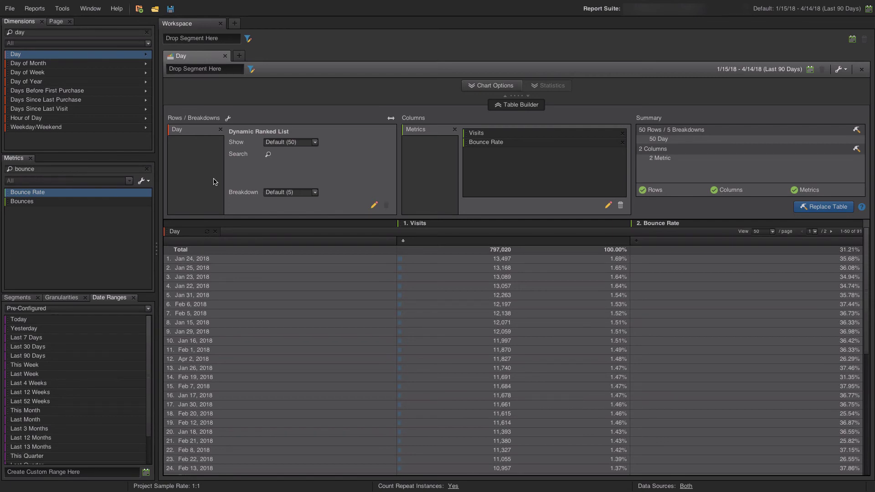
Search the dimensions for "refe" and add Referrer Type as a breakdown beneath Day in the report rows
double_click(20, 33)
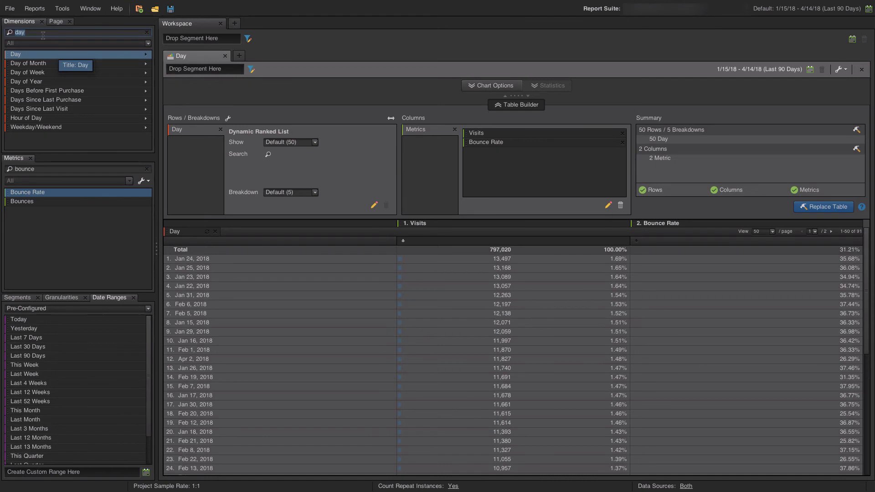
text(refe)
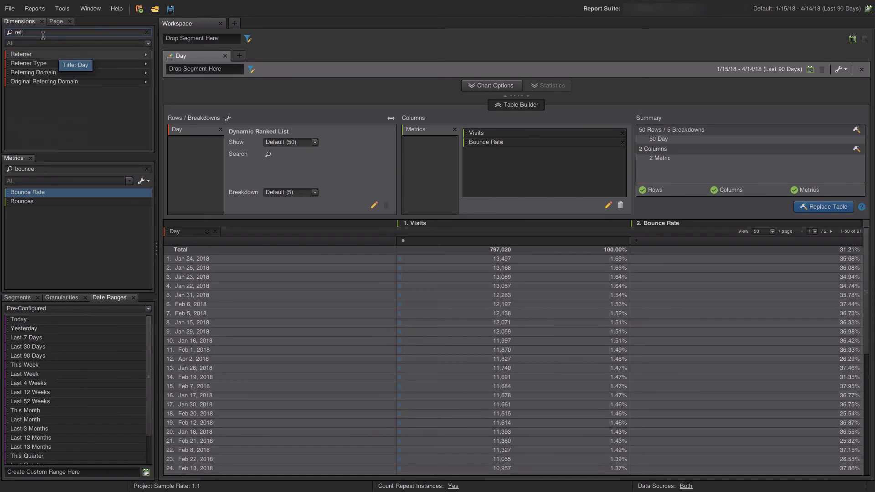
drag(28, 64, 192, 146)
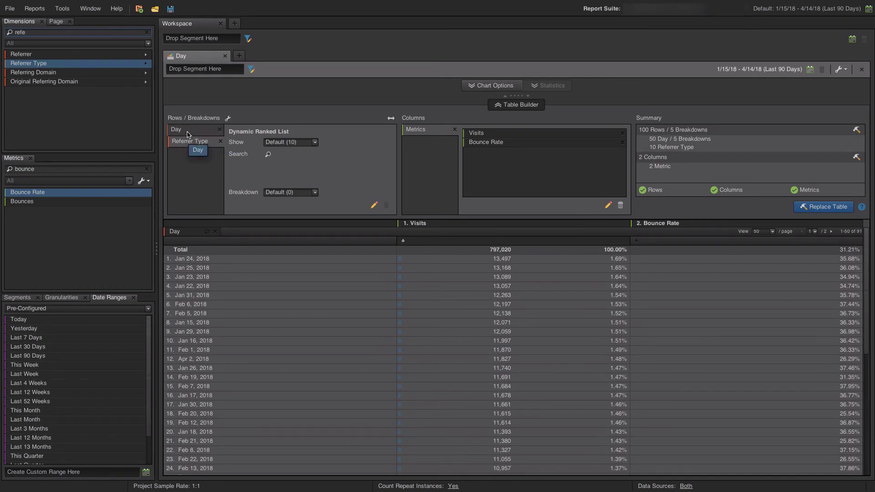
Limit the Day dimension's breakdown to 3 items and rebuild the table with the Referrer Type breakdowns
click(189, 132)
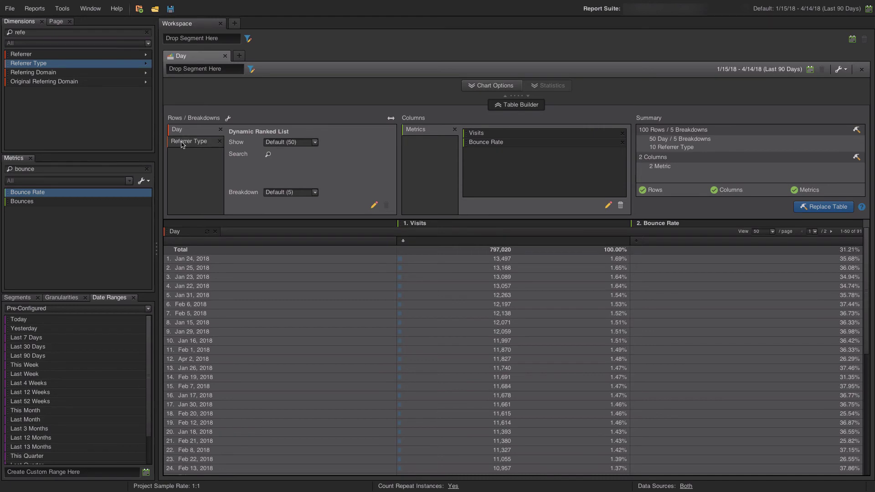
click(186, 144)
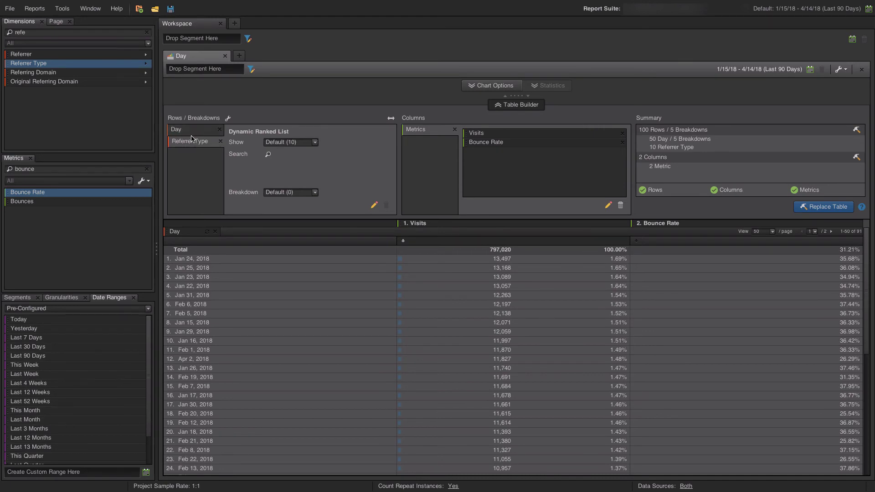
click(190, 132)
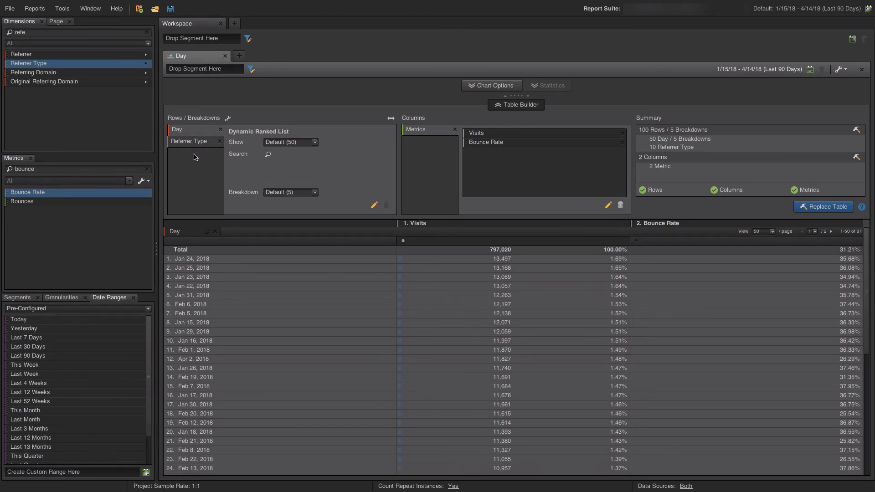
click(314, 193)
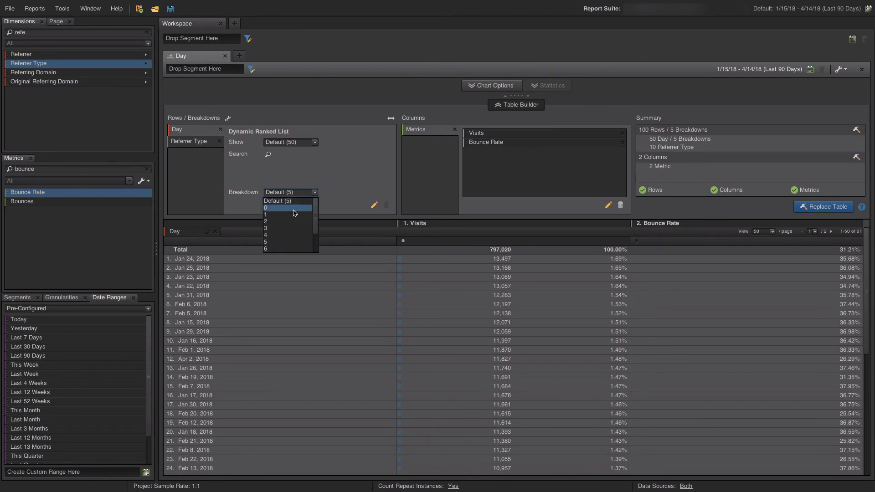
click(287, 228)
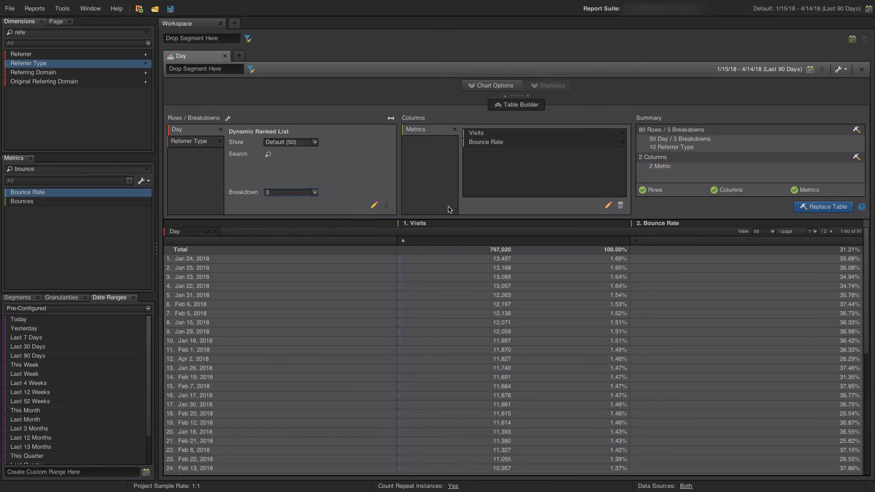
click(819, 210)
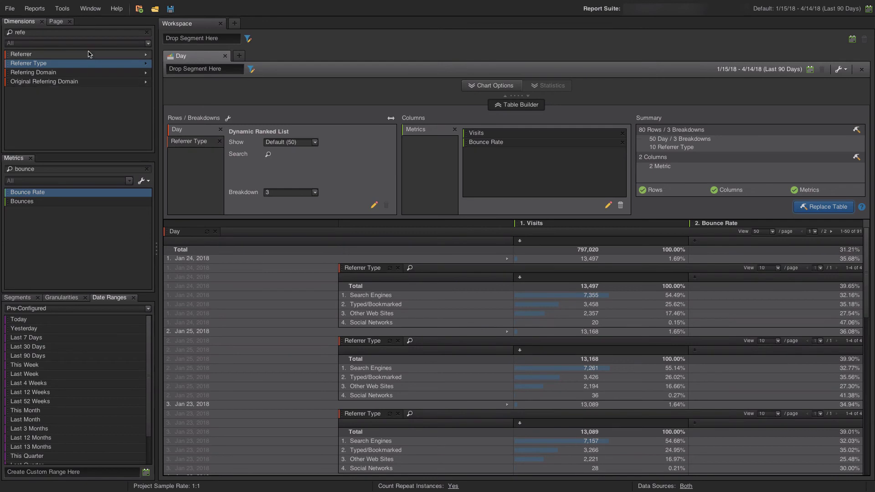
Break down Social Networks under Jan 24, 2018 by Referring Domain and its facebook.com row by Referrer, and hide the Table Builder
click(40, 74)
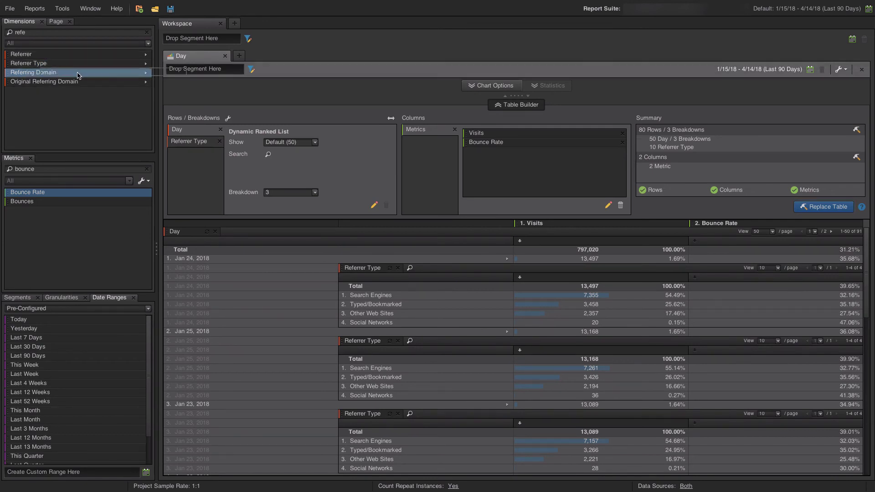
click(400, 325)
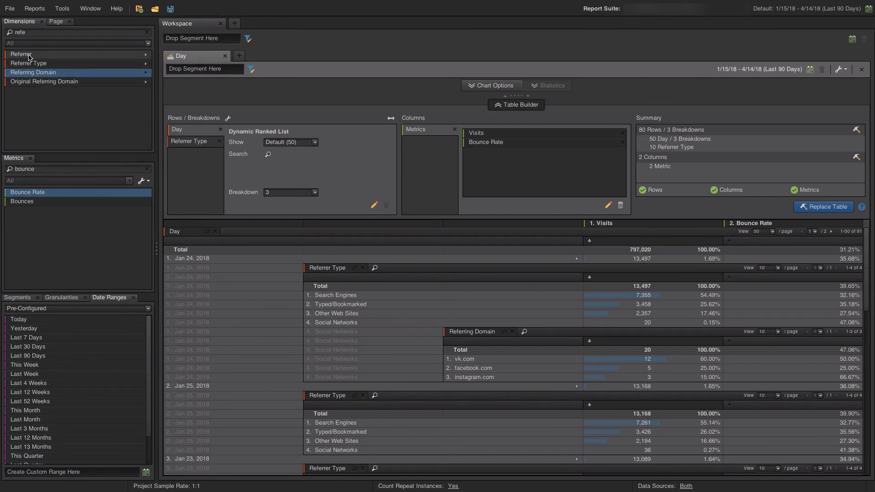
drag(27, 57, 347, 287)
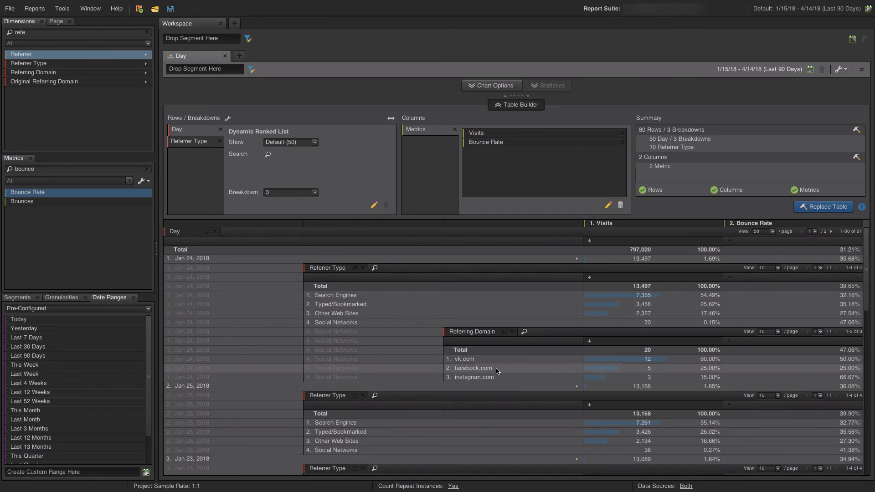
drag(497, 371, 497, 371)
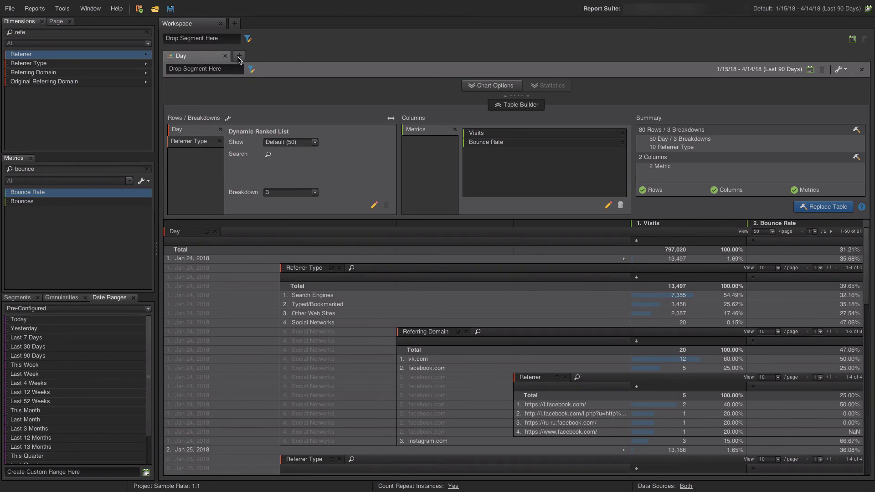
click(516, 104)
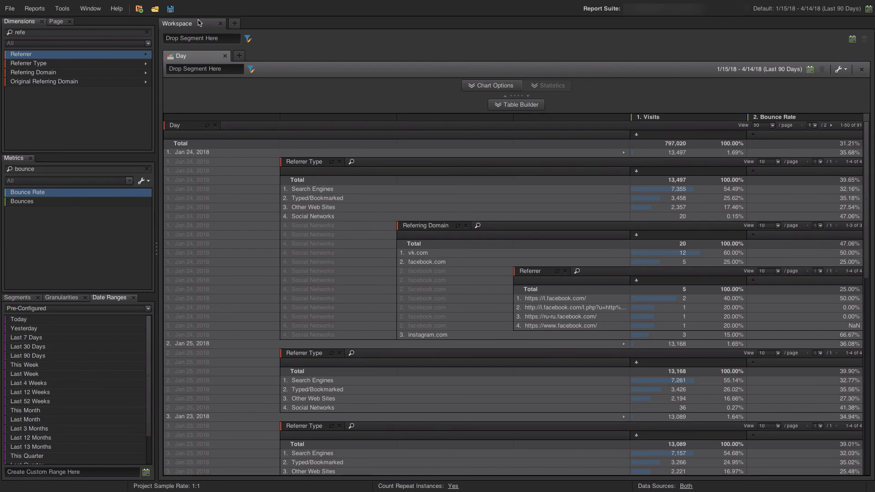
Open two new blank reports in the workspace and return to the Day report
click(239, 55)
click(307, 56)
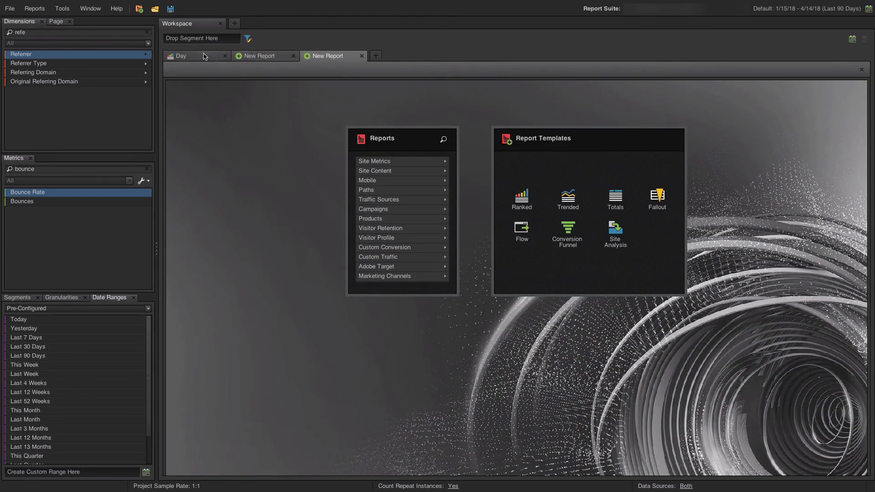
click(183, 56)
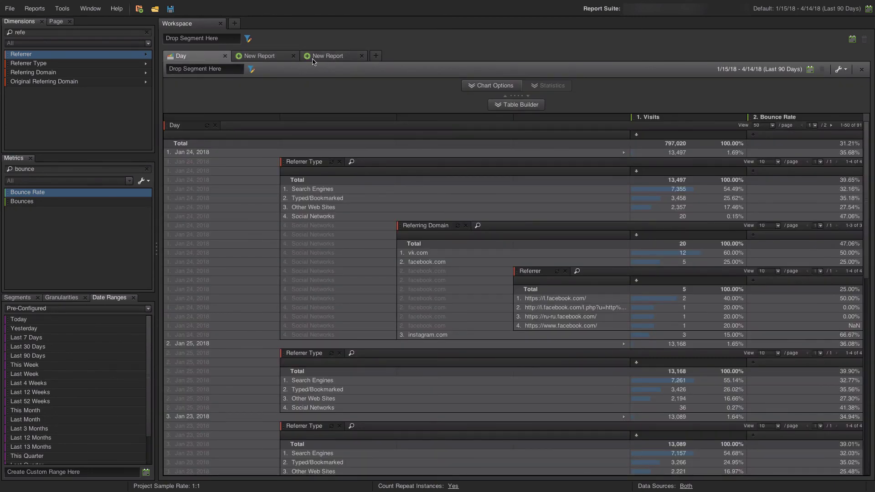
Tile the workspace into three panes, with one blank report above the other and the Day report beside the upper one
click(265, 58)
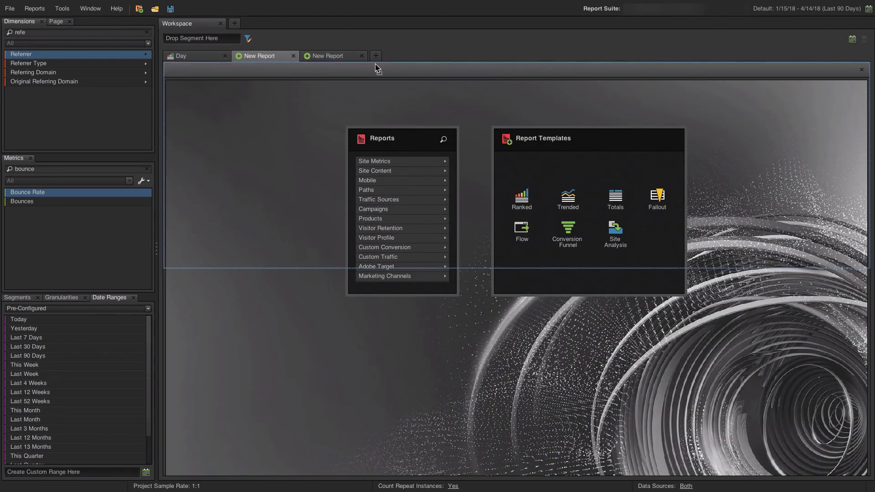
drag(376, 68, 378, 68)
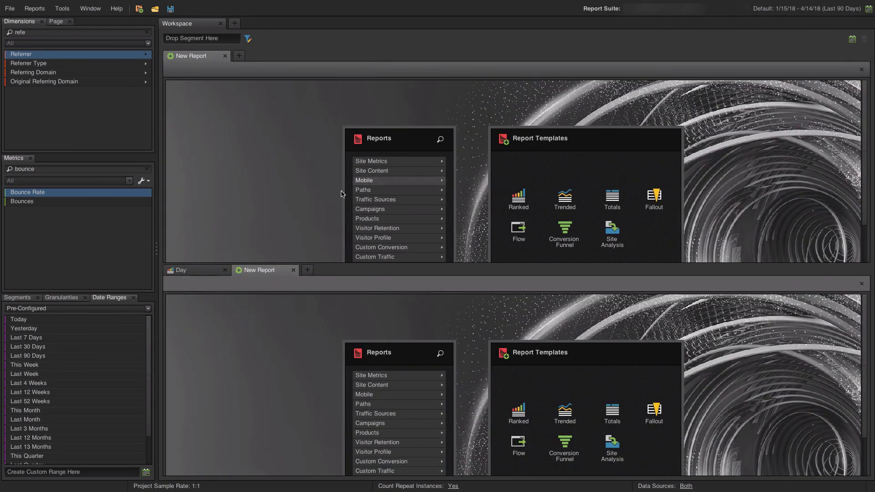
click(188, 269)
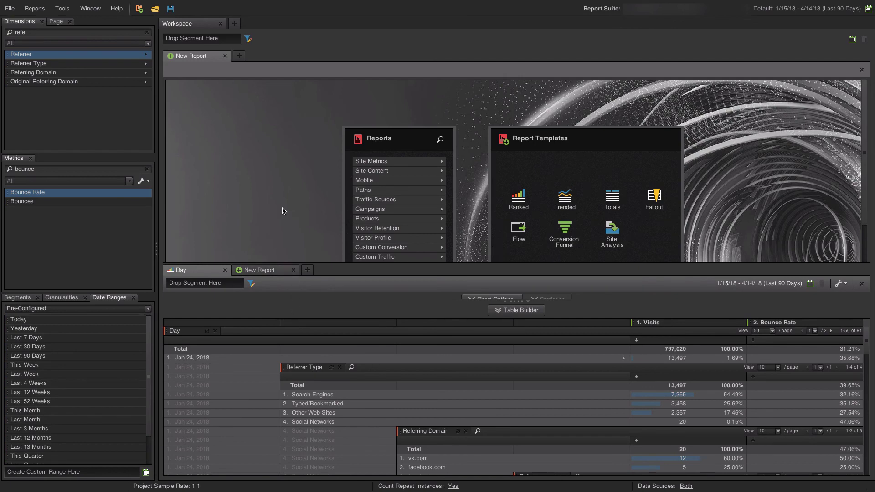
drag(186, 273, 803, 121)
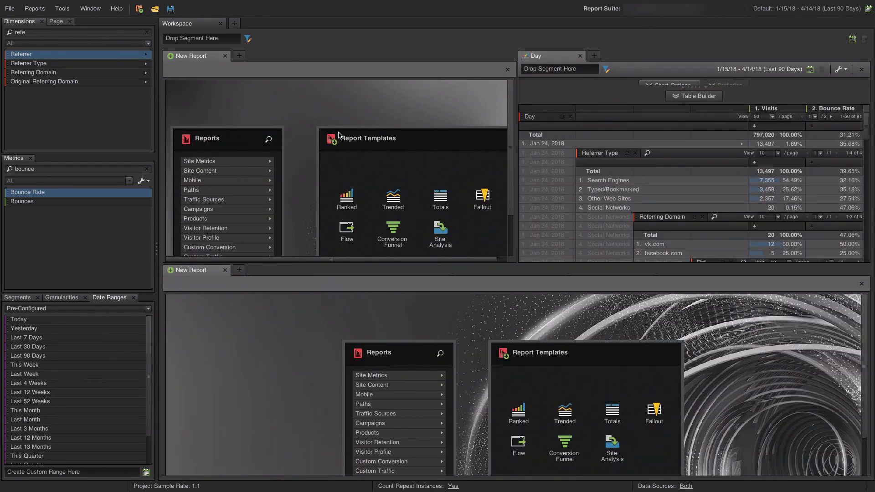